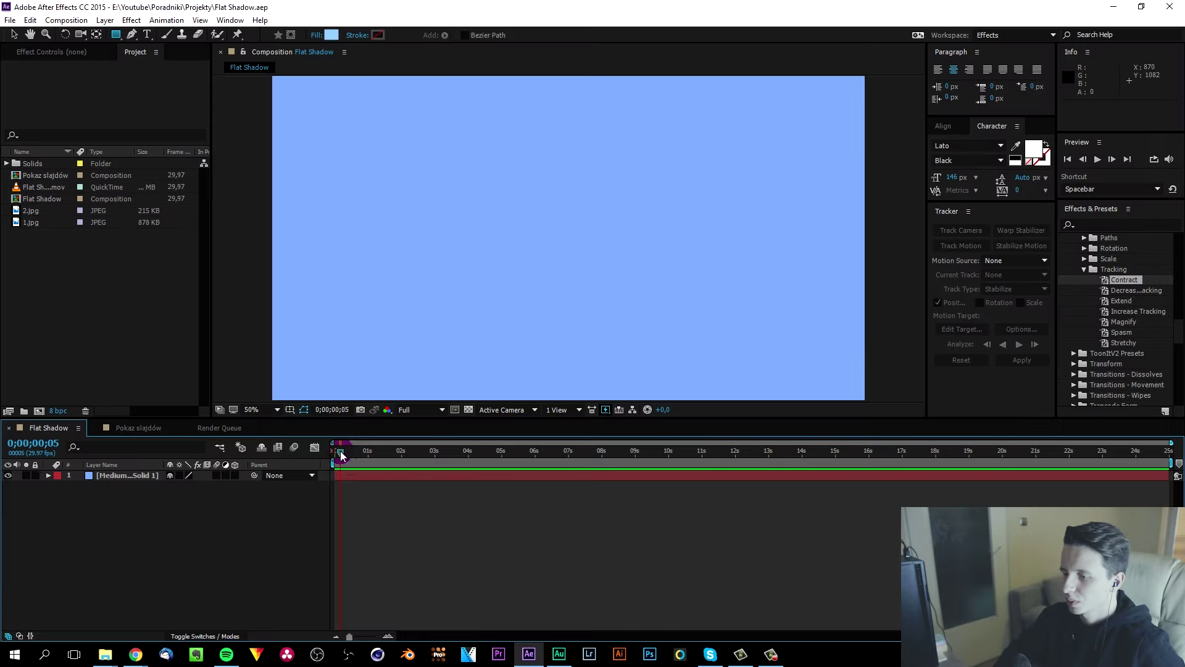
Scrub the time indicator a few frames forward in the Flat Shadow composition
left_click_drag(341, 455, 349, 453)
With the solid deselected, create a text layer reading 'Flat Shadow' above the blue solid
left_click(124, 479)
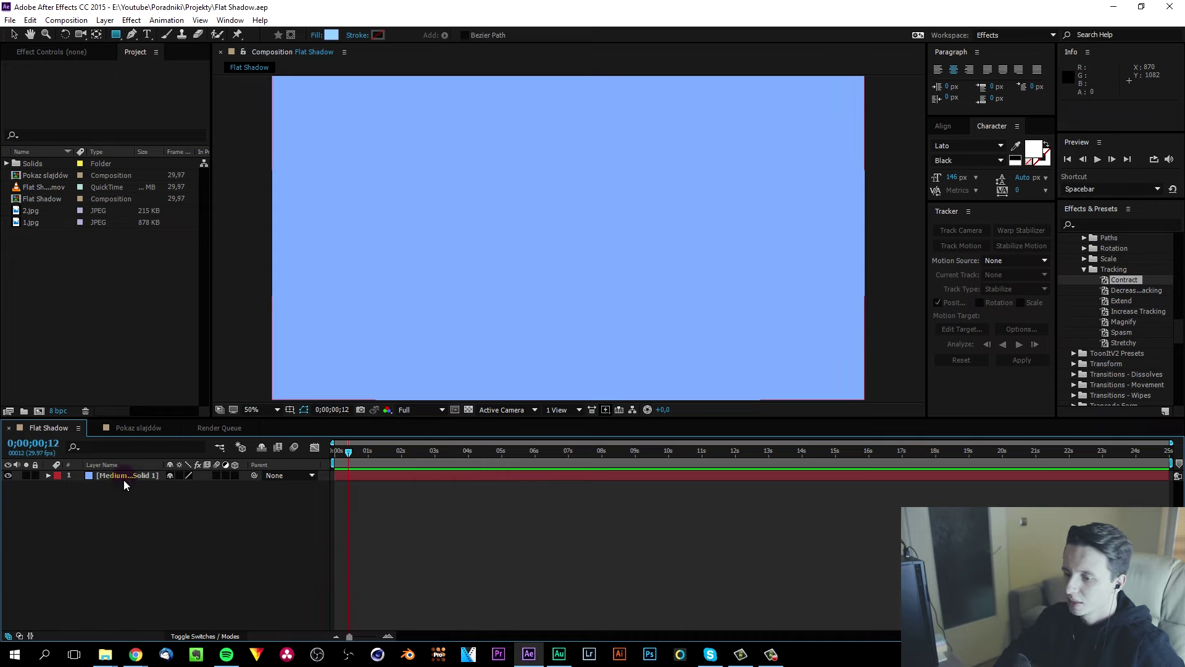
left_click(125, 483)
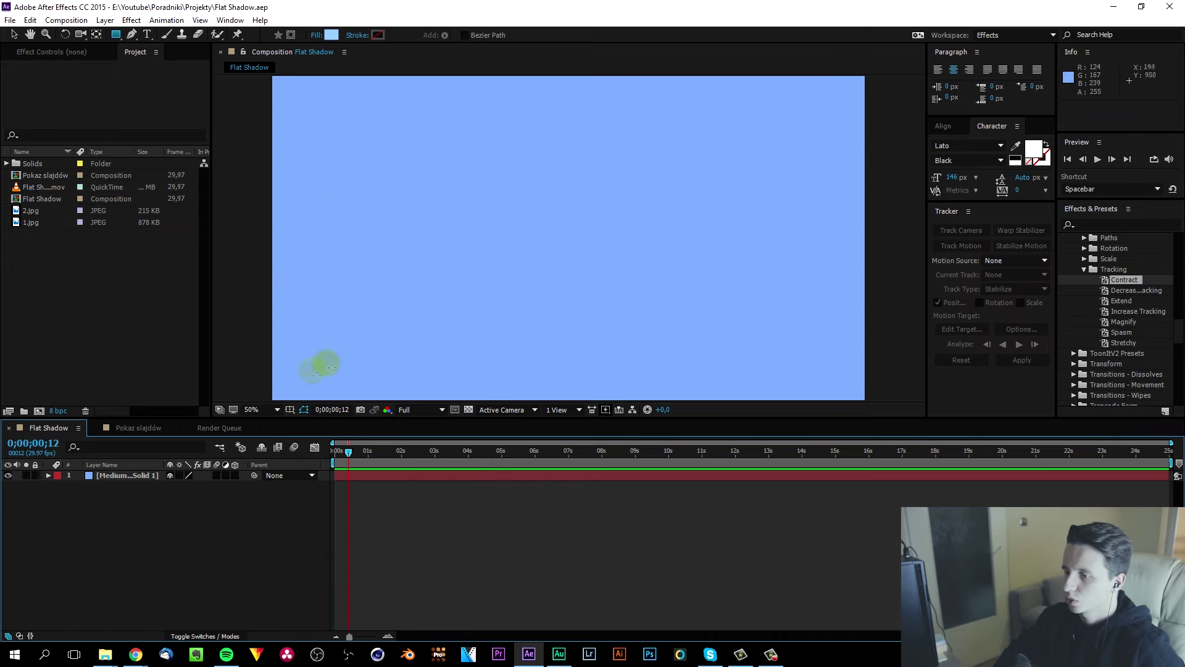
left_click(147, 35)
left_click(392, 238)
type("Flat Shadow")
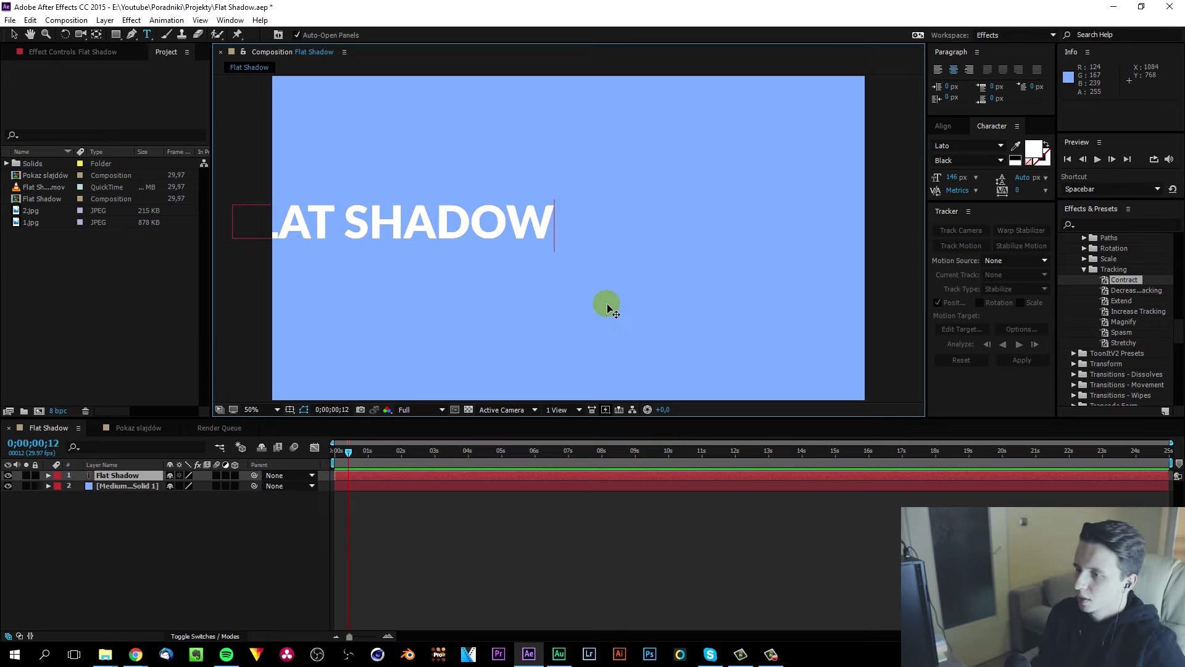
Move the text layer's anchor point to the centre of the title
left_click(96, 34)
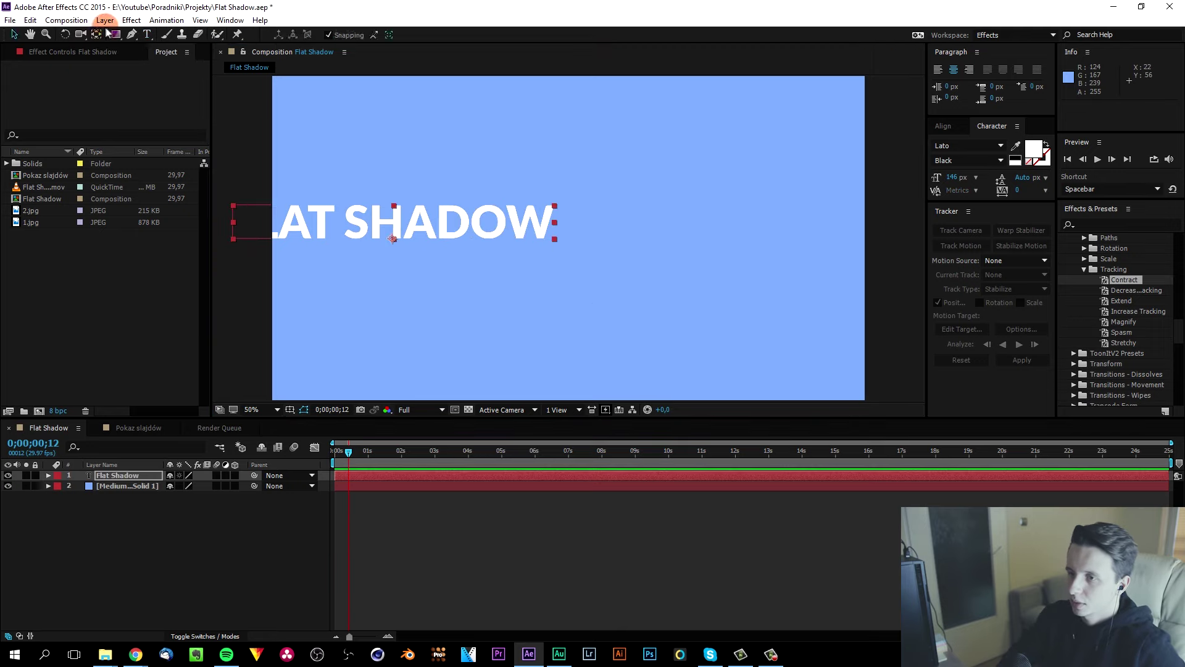
left_click_drag(404, 192, 395, 234)
left_click(13, 34)
Align the title to the horizontal and vertical centre of the composition
left_click(965, 127)
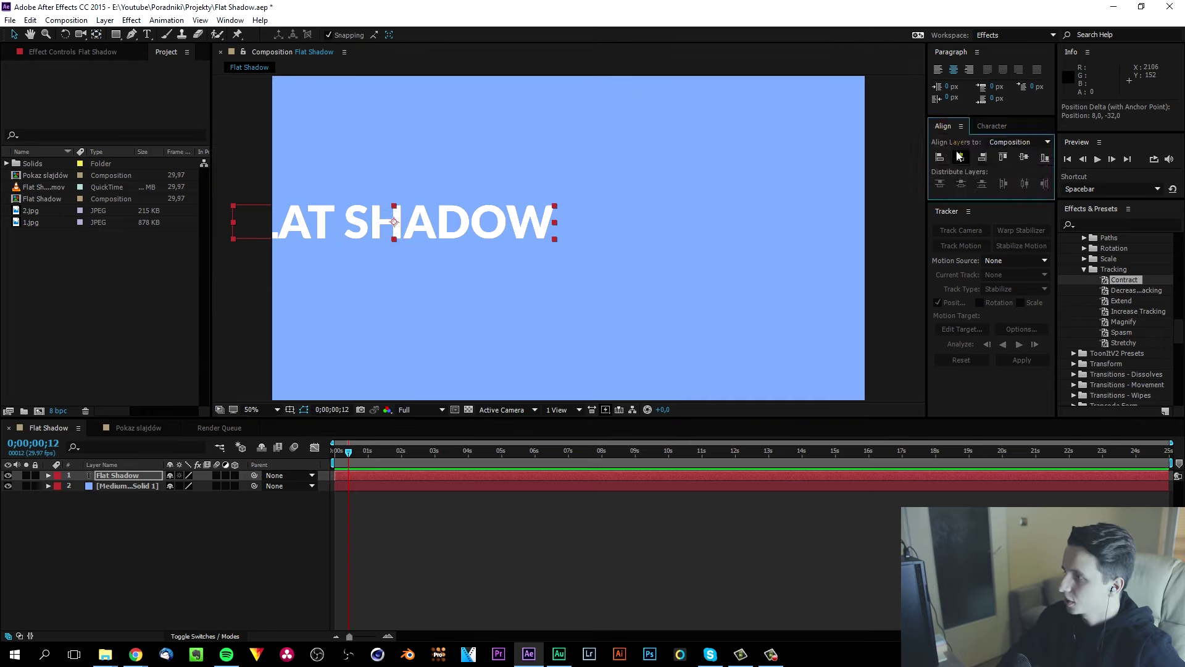
left_click(961, 158)
left_click(1023, 158)
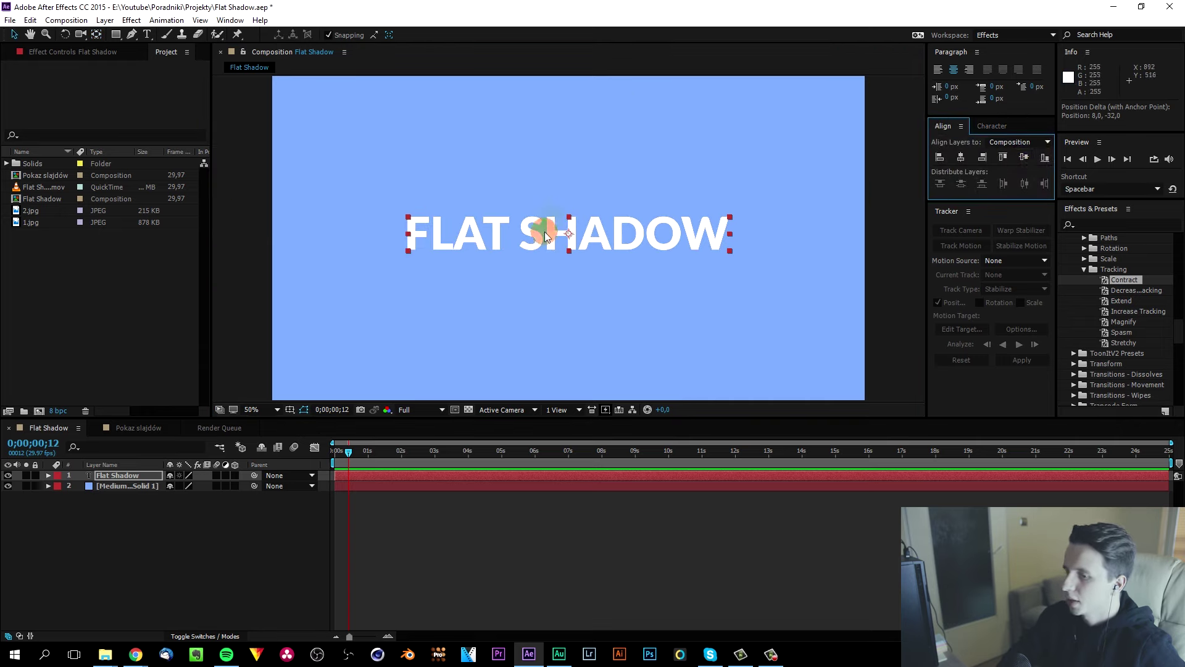
left_click(465, 504)
left_click(1104, 230)
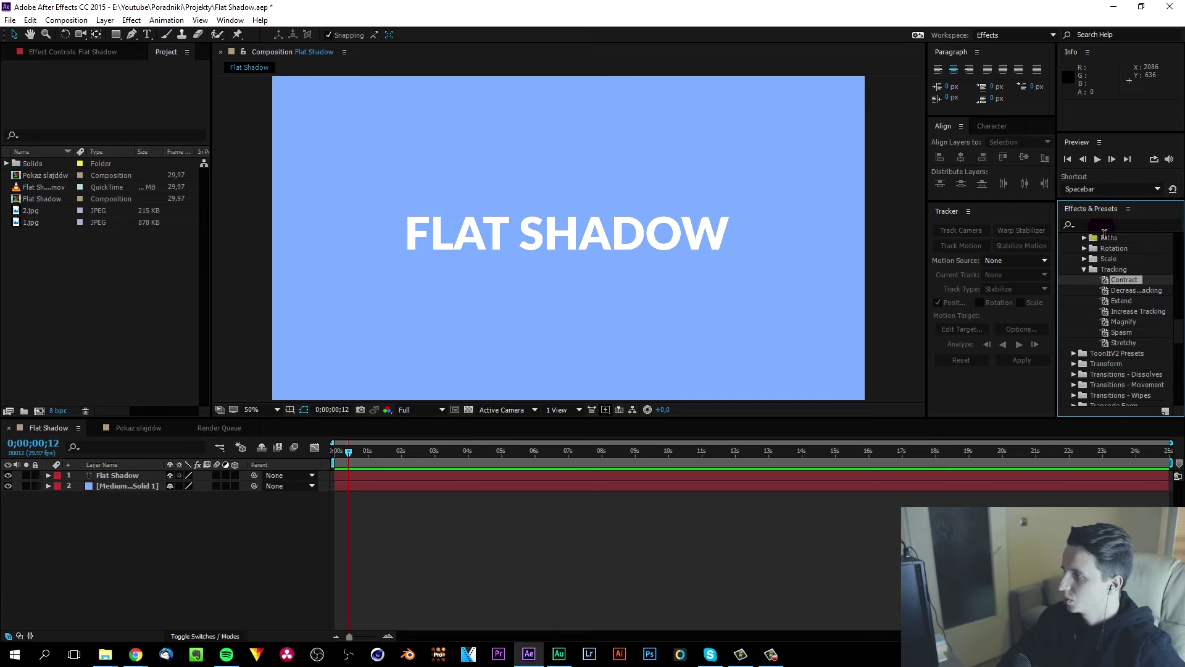
Search effects for 'radial fa' and apply CC Radial Fast Blur to the Flat Shadow layer
left_click(1096, 226)
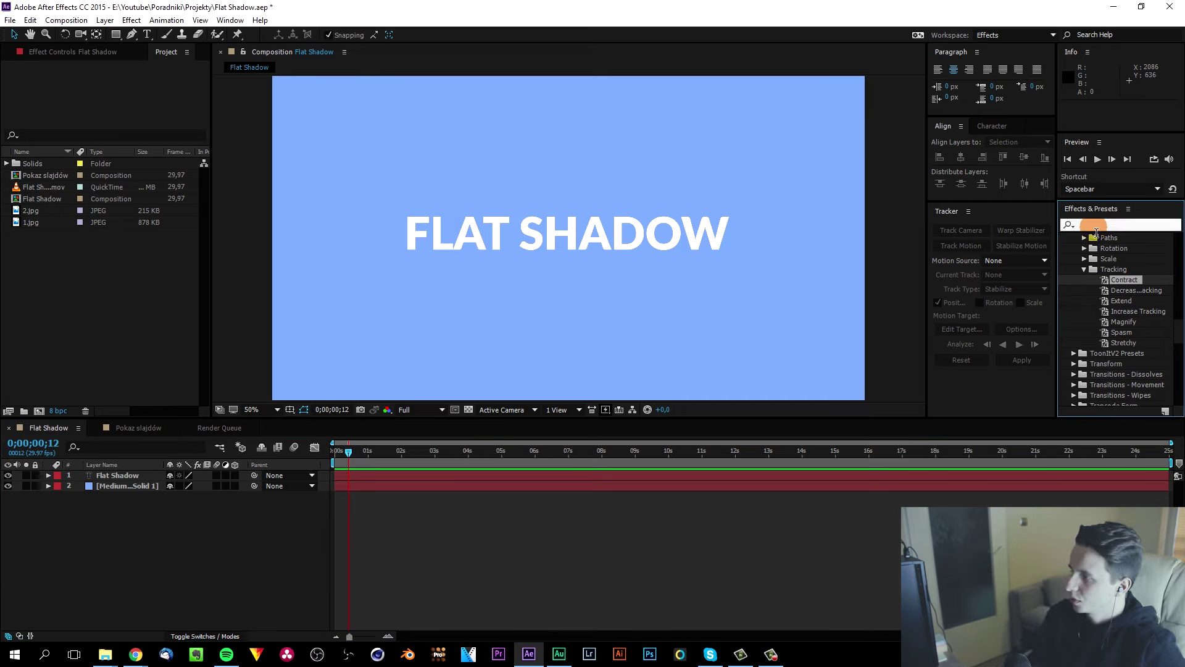
type("radial bl")
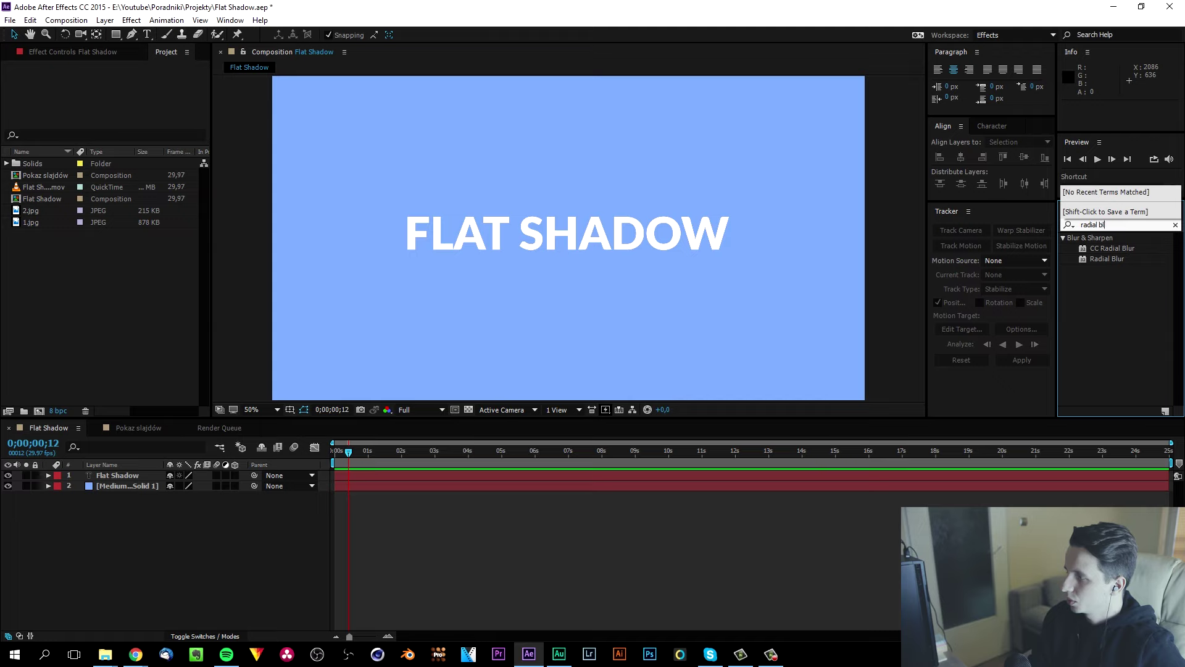
key("BackSpace")
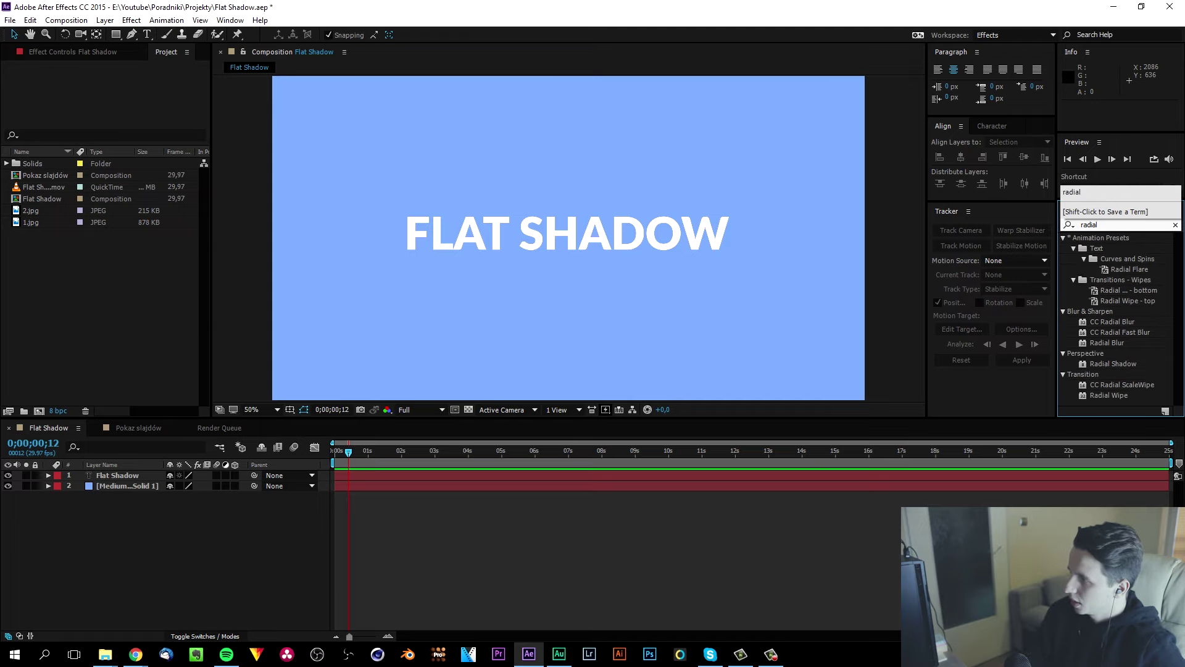
type(" fa")
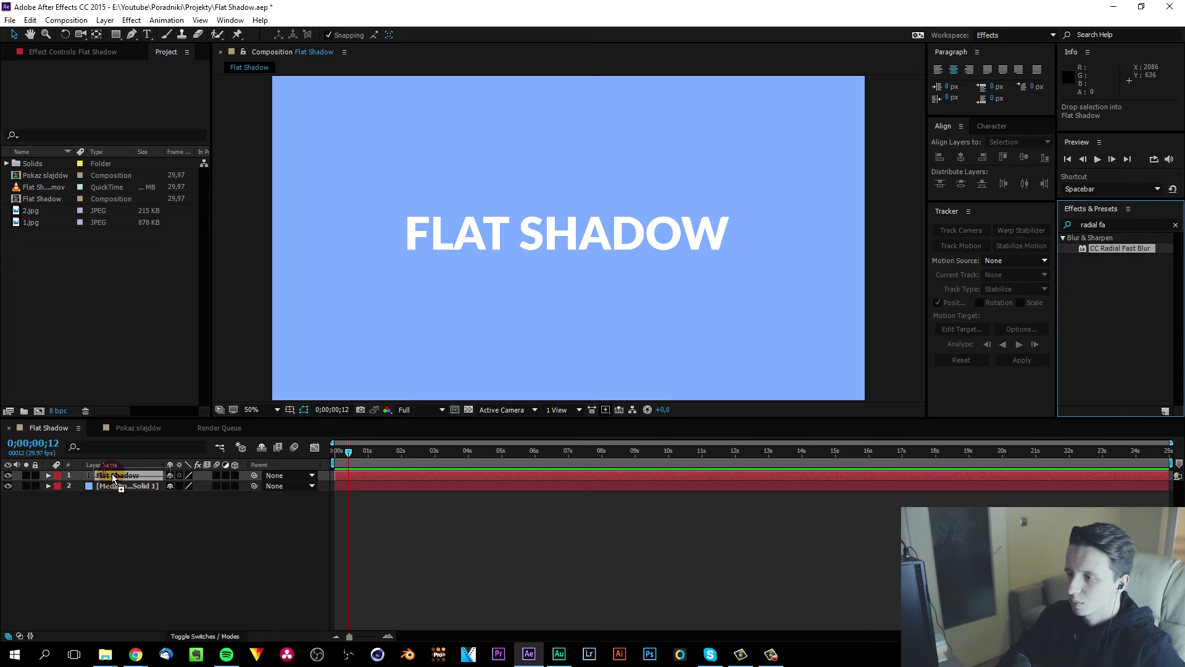
left_click_drag(1097, 250, 117, 475)
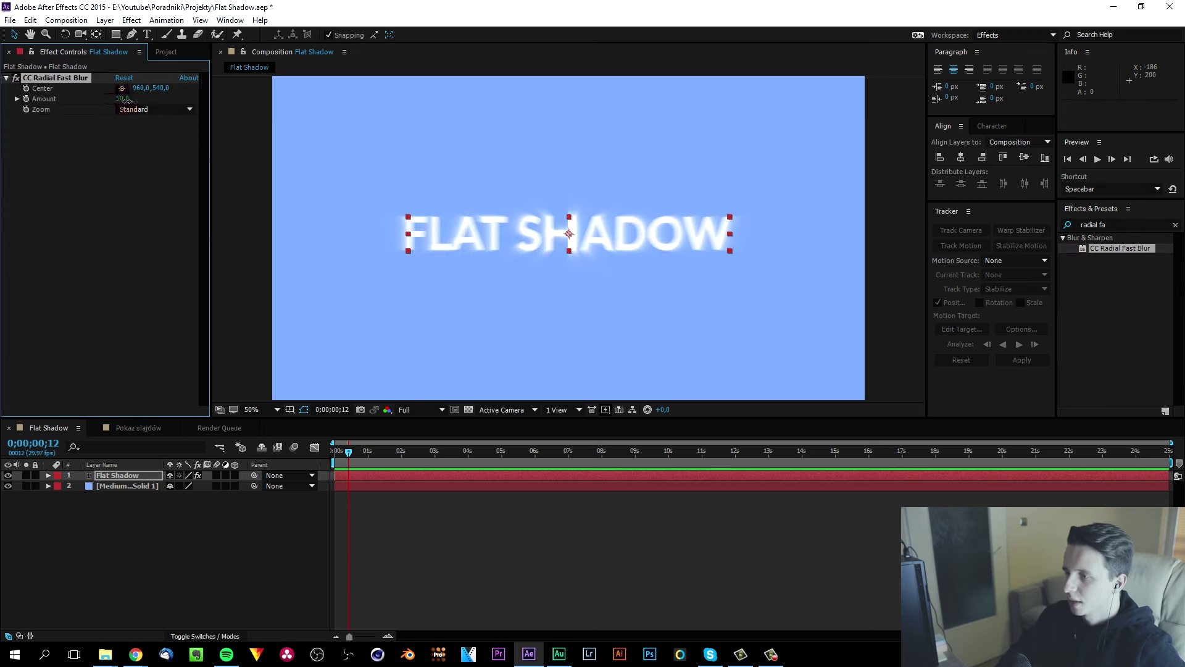
Set CC Radial Fast Blur Amount to 100 and move its Center up-left to about 264, 186
left_click_drag(126, 101, 149, 93)
mouse_move(568, 234)
left_mouse_down()
mouse_move(407, 231)
mouse_move(695, 234)
mouse_move(353, 235)
mouse_move(398, 183)
left_mouse_up()
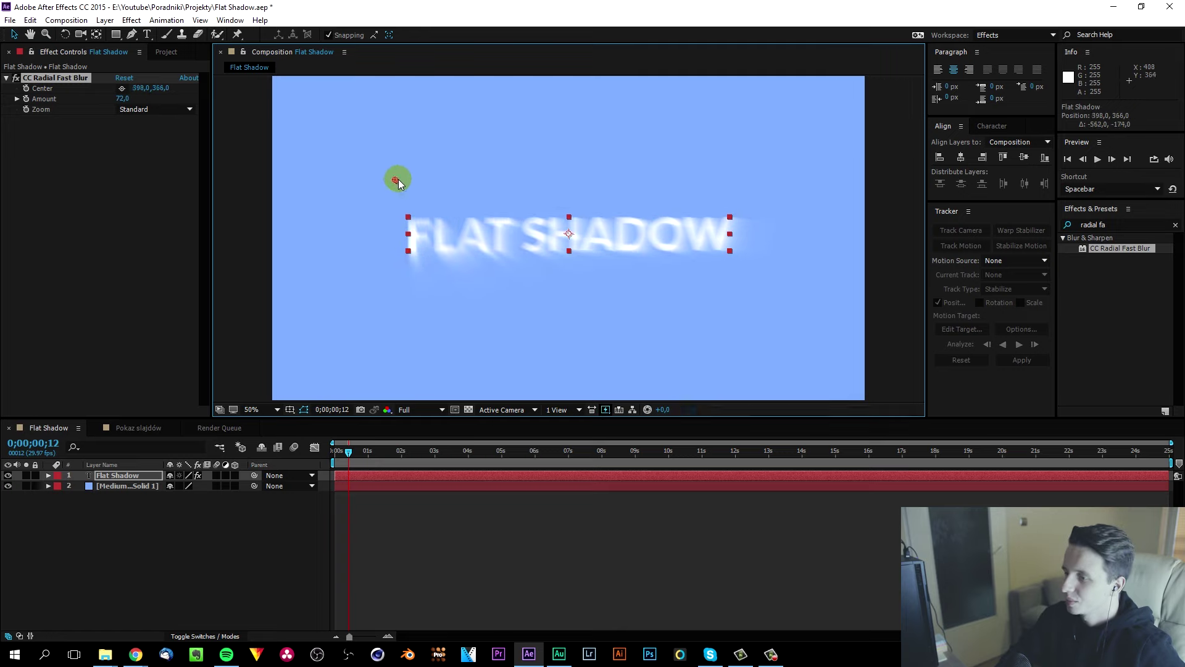
left_click_drag(398, 182, 559, 232)
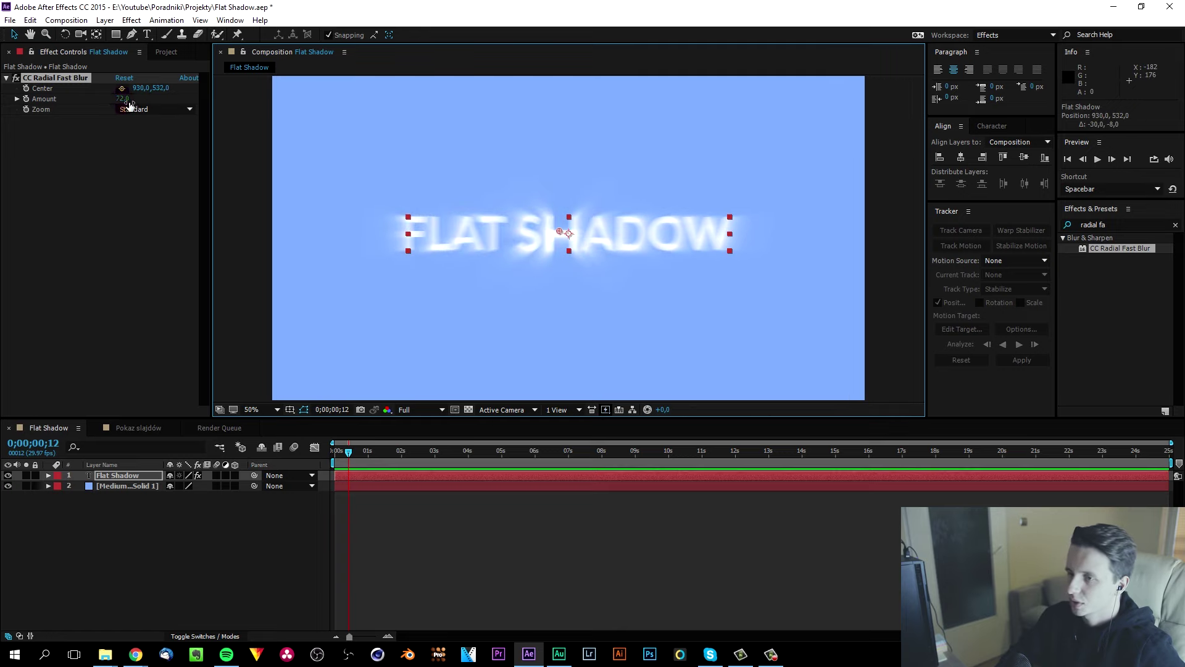
left_click_drag(131, 103, 727, 144)
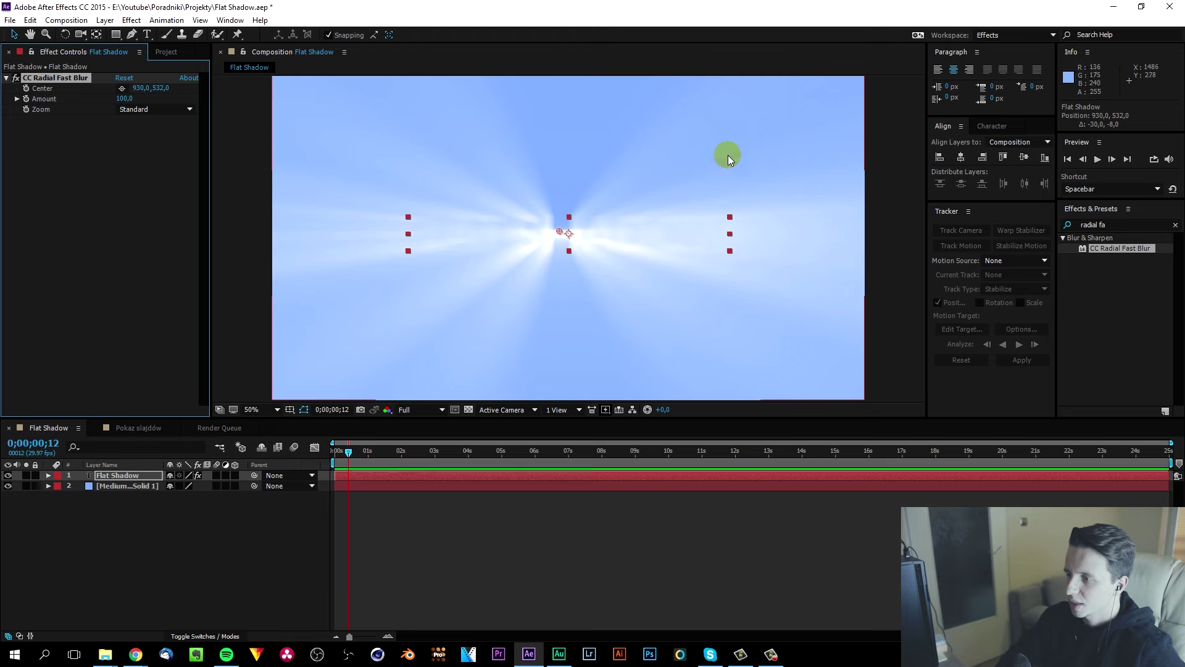
left_click_drag(559, 231, 401, 168)
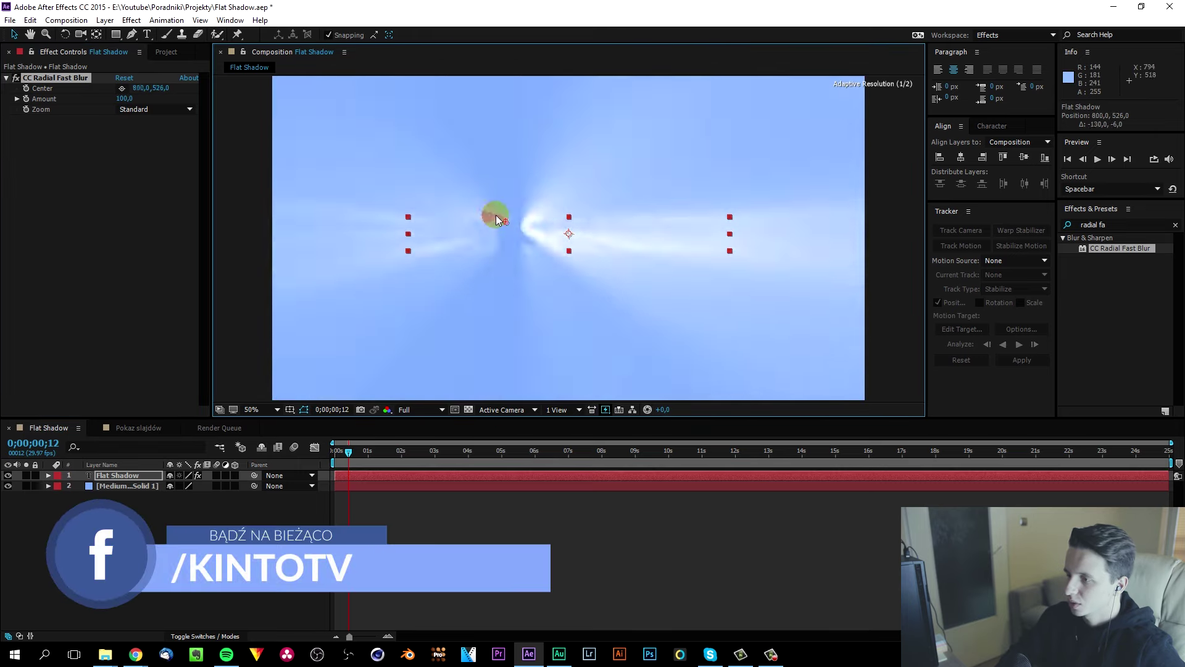
mouse_move(402, 168)
left_mouse_down()
mouse_move(367, 147)
mouse_move(395, 164)
left_mouse_up()
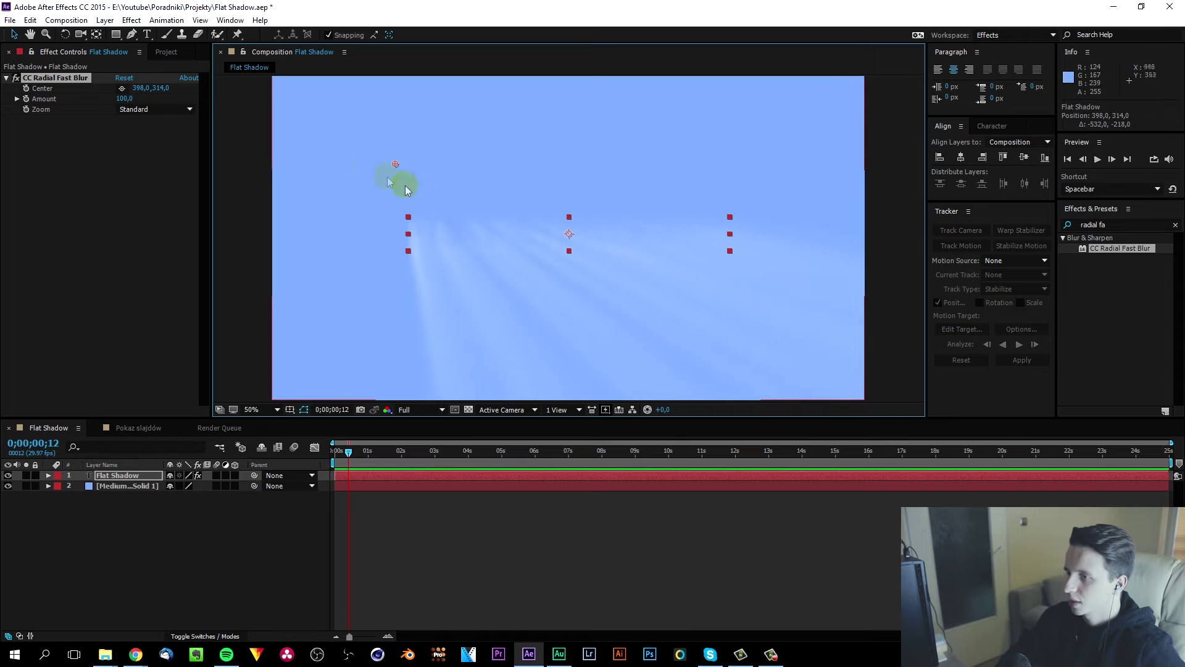
left_click_drag(395, 167, 728, 150)
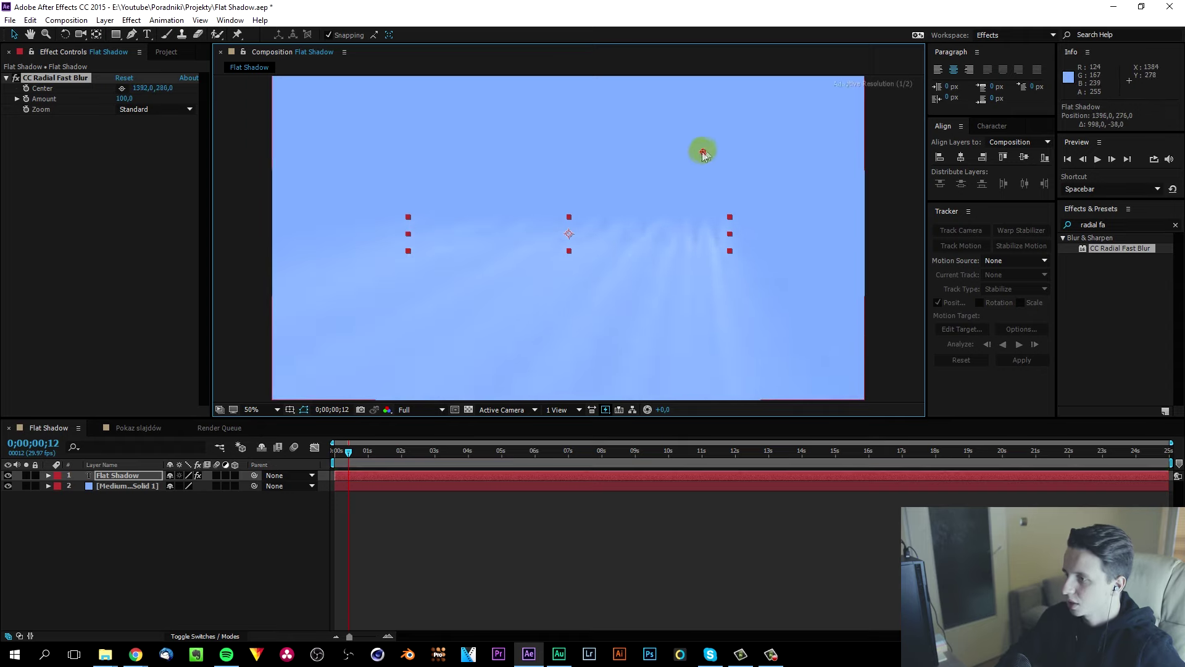
mouse_move(731, 149)
left_mouse_down()
mouse_move(735, 135)
mouse_move(774, 352)
mouse_move(743, 352)
mouse_move(356, 144)
mouse_move(353, 128)
left_mouse_up()
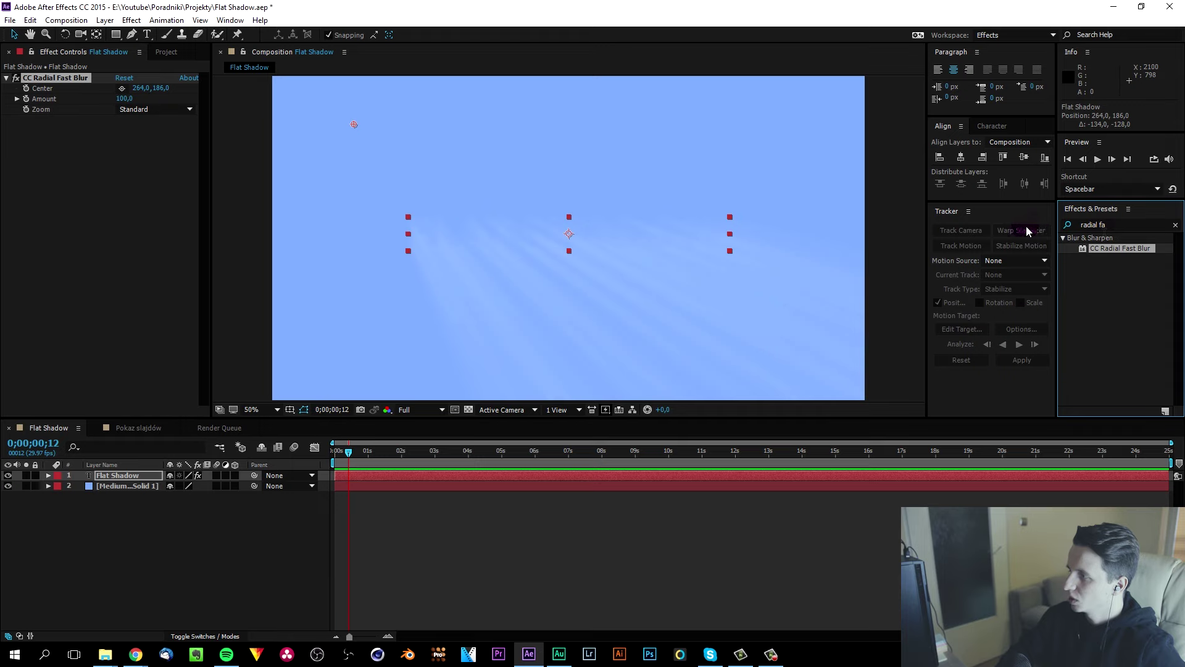
left_click(1066, 224)
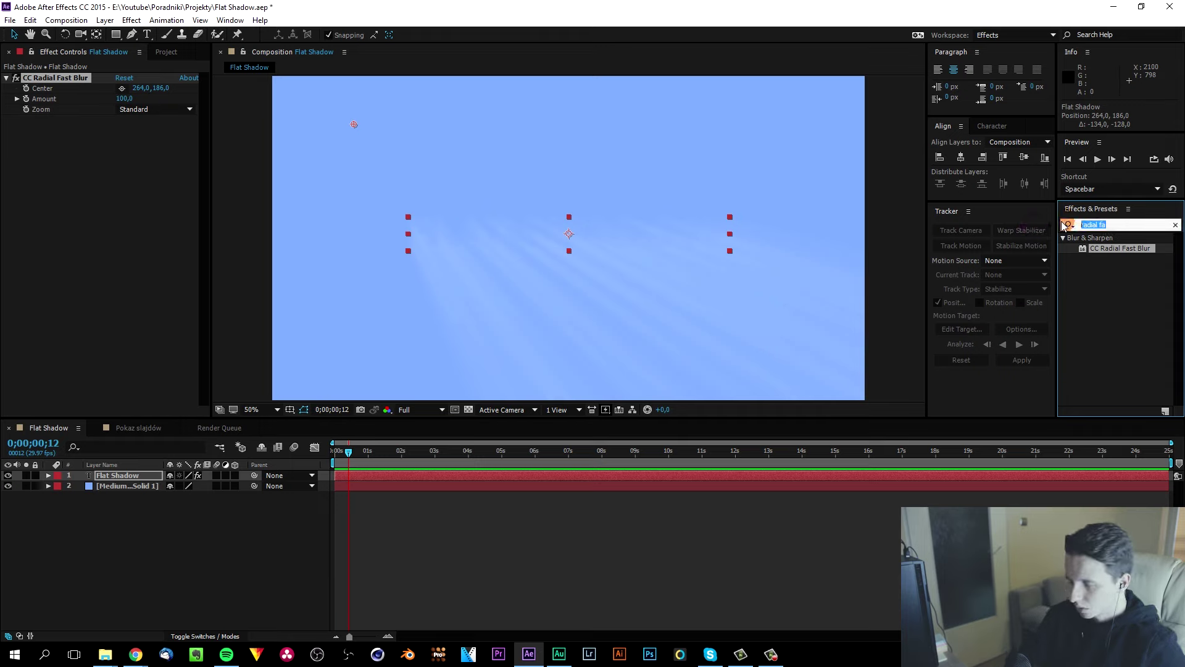
Apply Matte Choker to the title and set Gray Level Softness 2 to 0%
type("matte")
left_click_drag(1110, 375, 121, 480)
type("0")
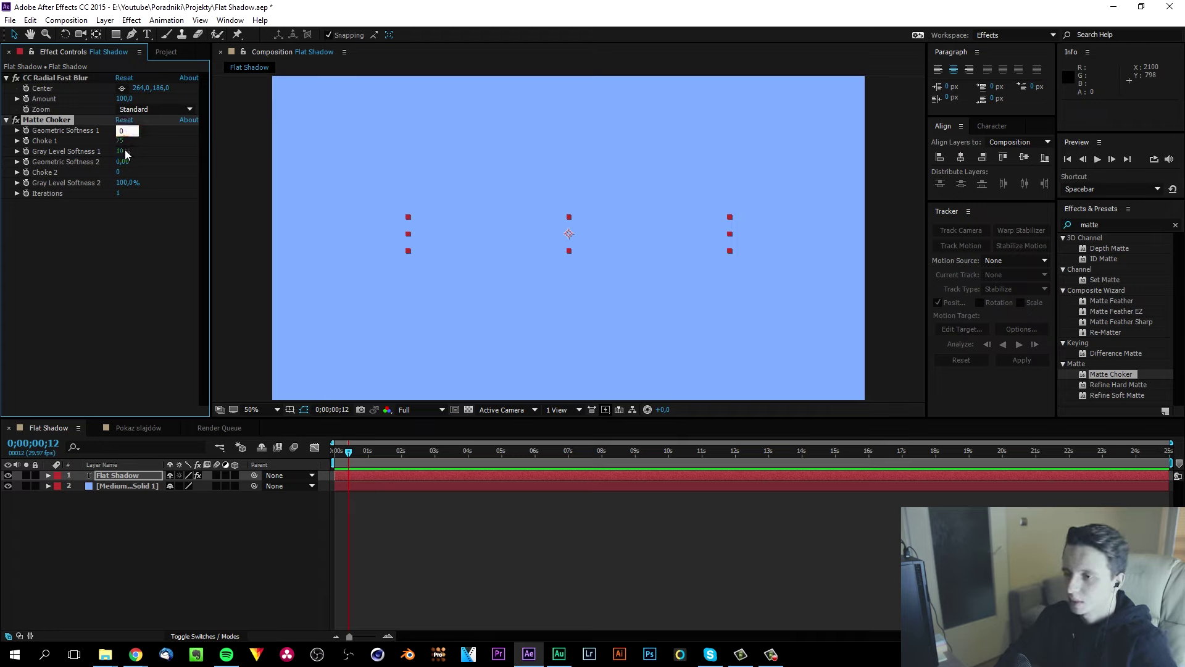
left_click(135, 182)
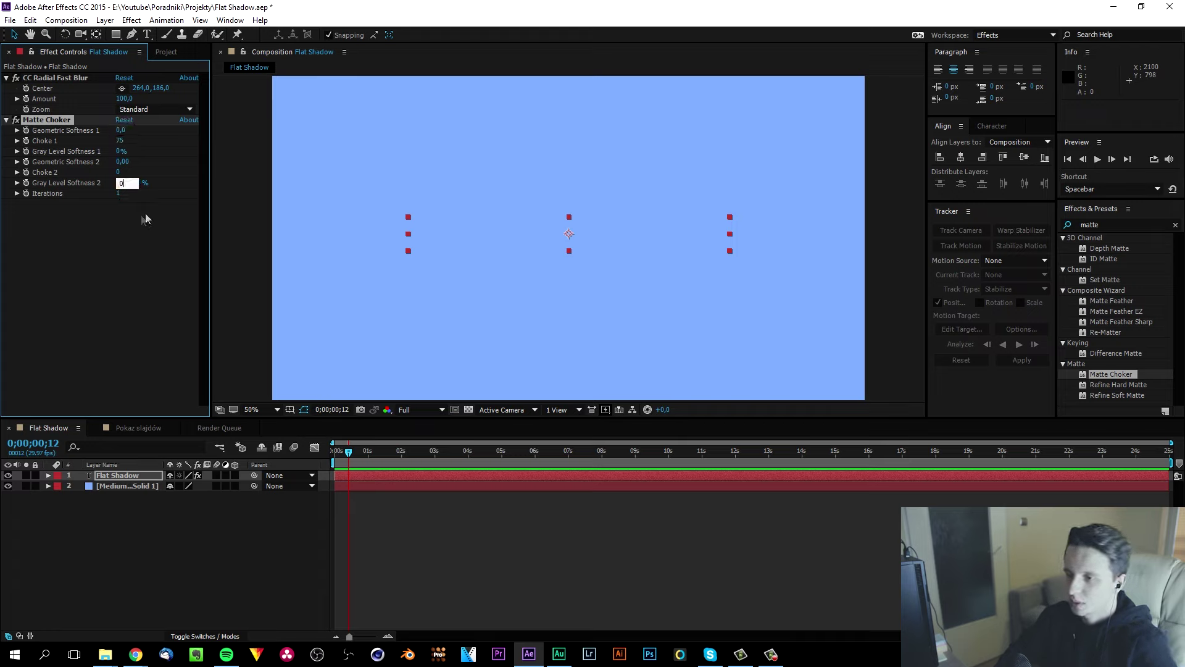
type(",0")
key("Return")
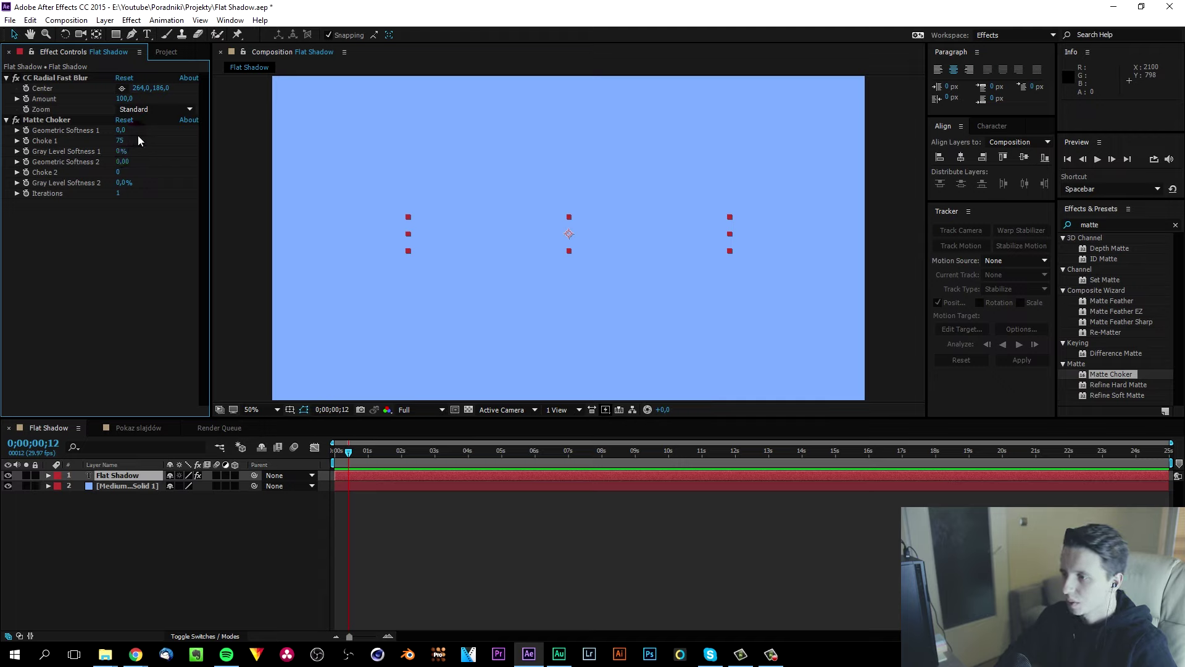
Lower Matte Choker's Choke 1 to -127 to harden the shadow edges
left_click(122, 141)
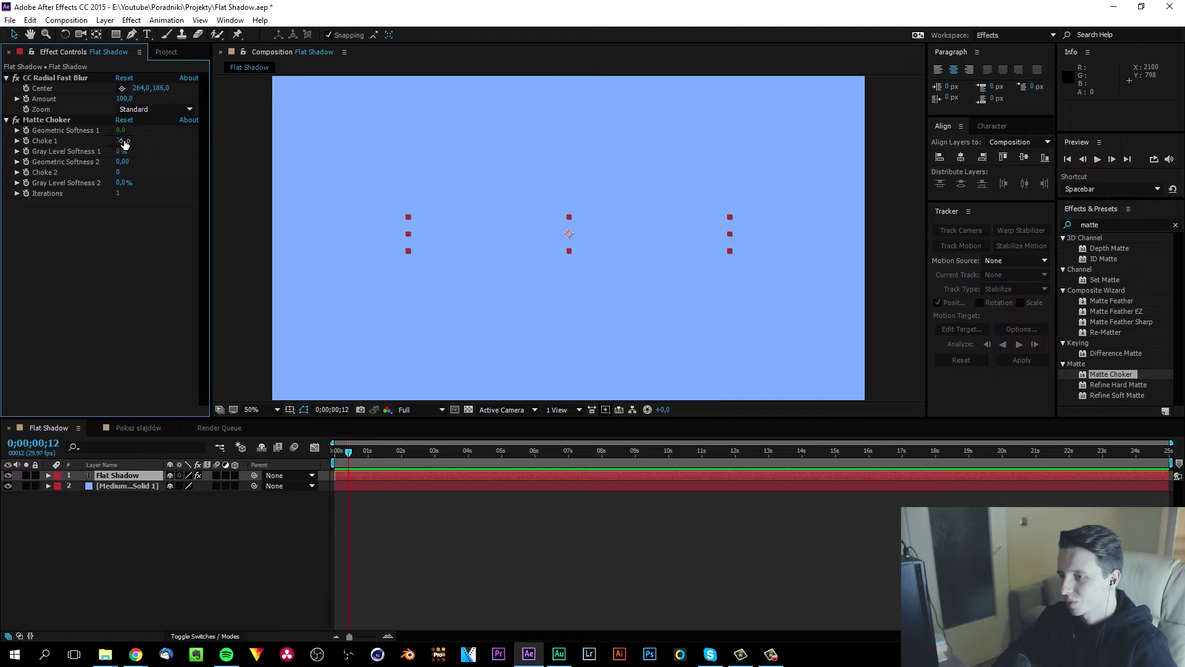
left_click(124, 141)
left_click_drag(125, 141, 83, 151)
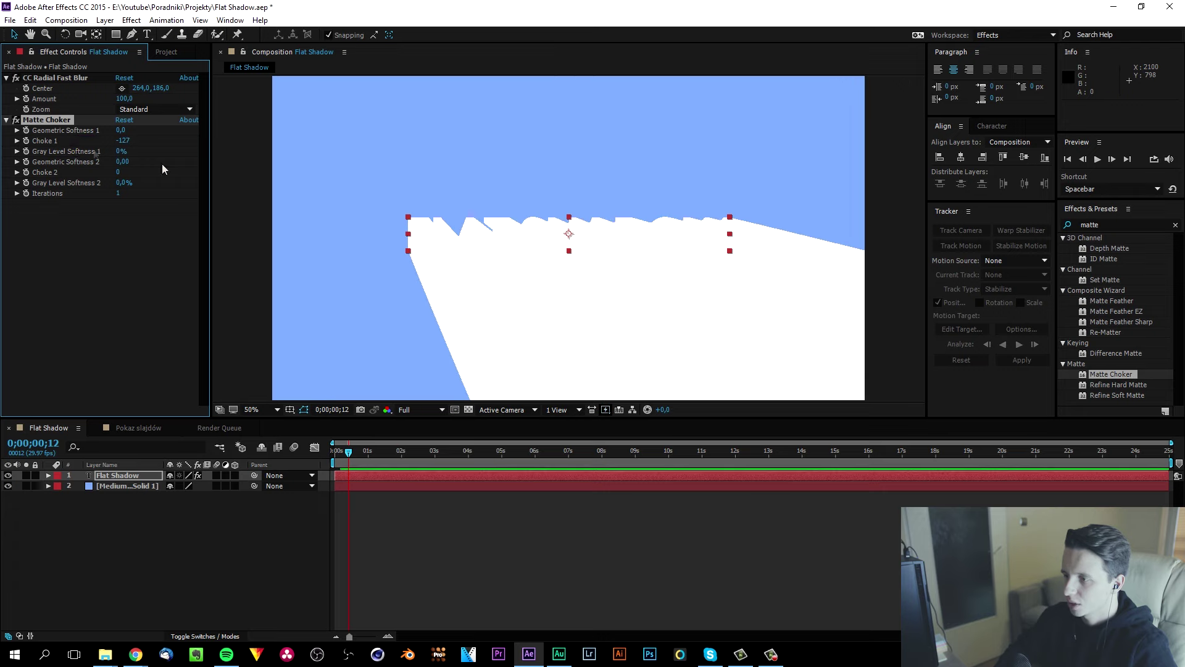
left_click(267, 568)
left_click(521, 264)
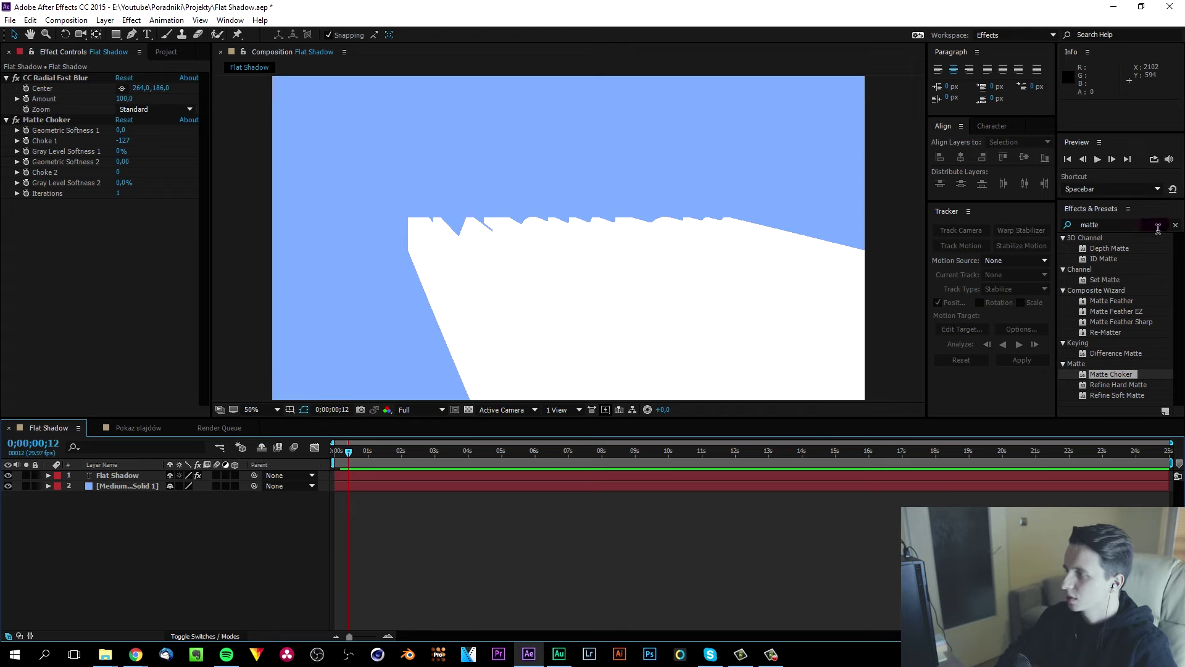
Apply the Fill effect to the Flat Shadow layer with colour 000000 (black)
double_click(1126, 233)
type("fill")
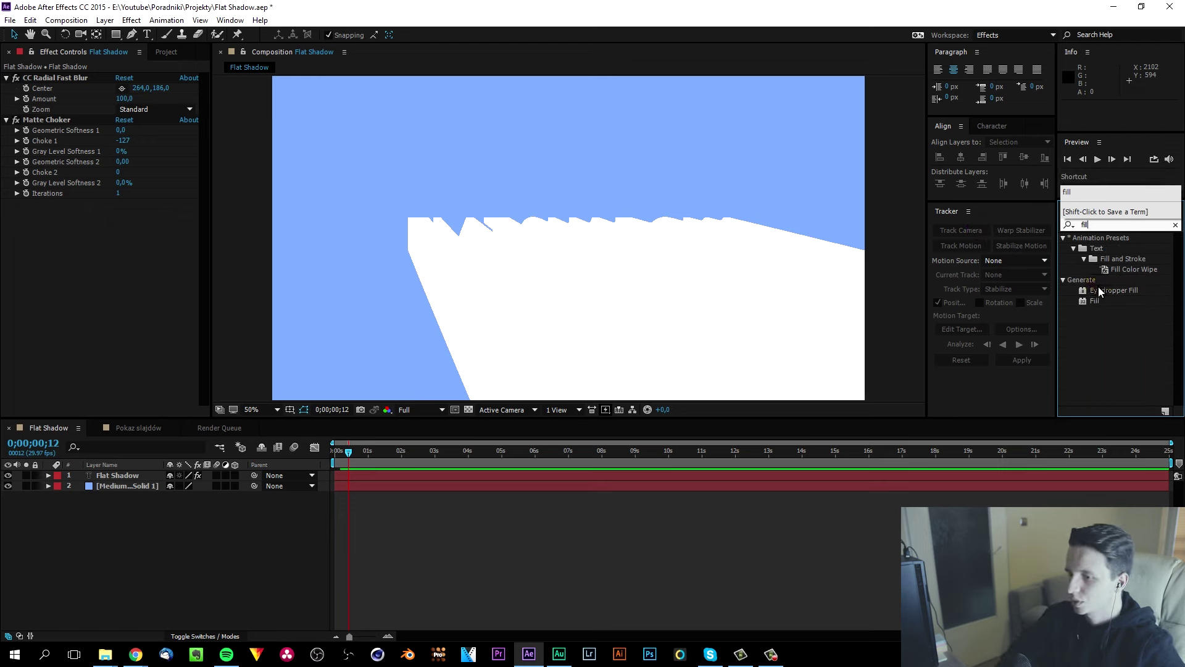
left_click(129, 475)
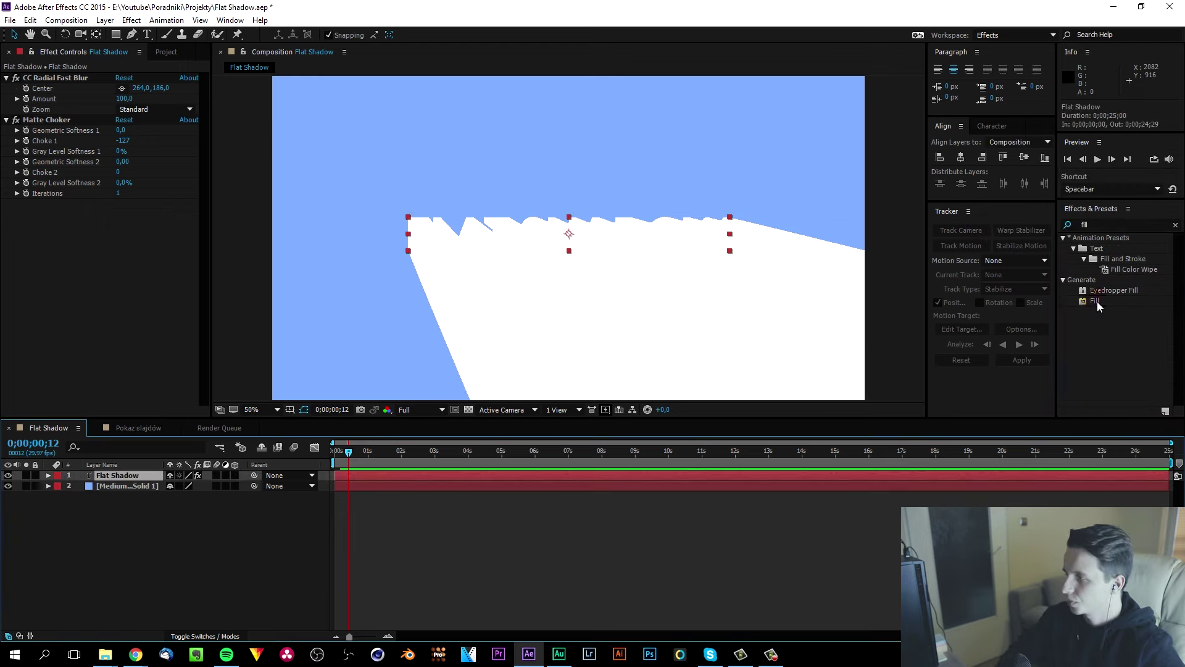
double_click(1094, 302)
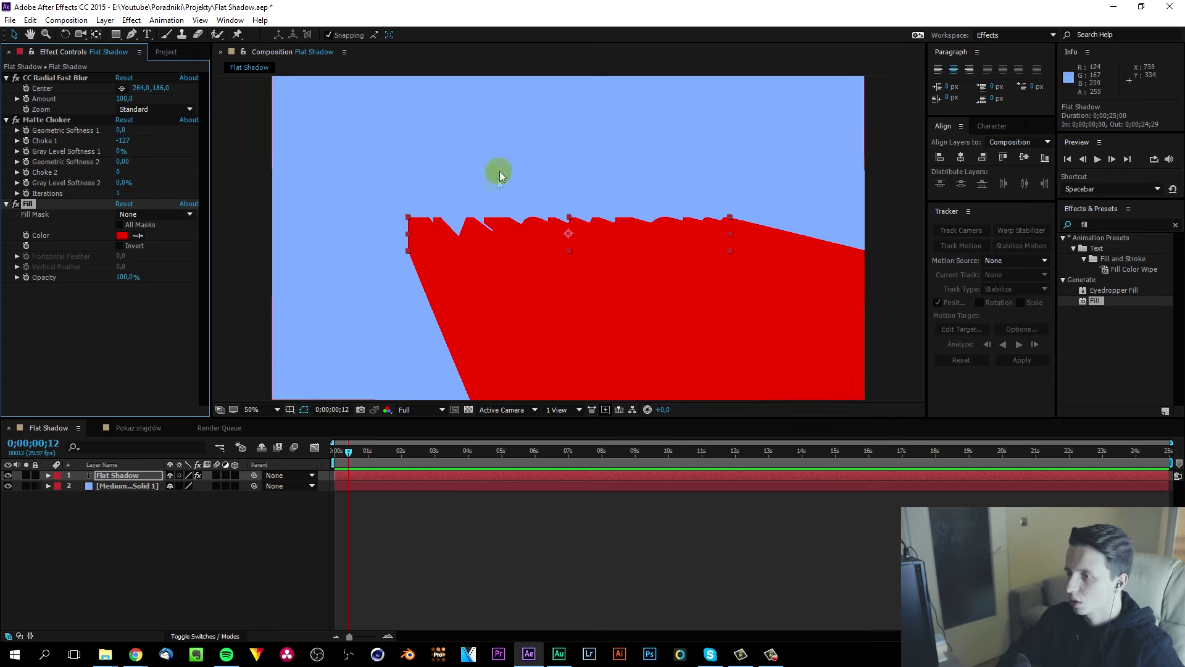
left_click(121, 235)
left_click_drag(450, 402, 365, 537)
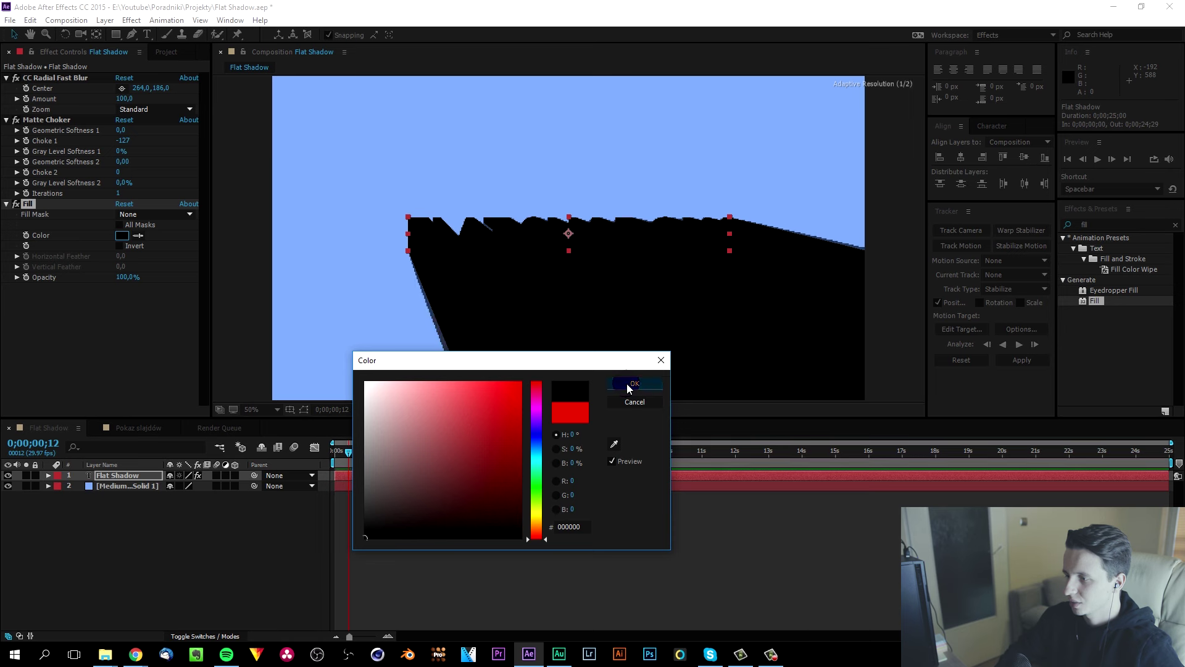
left_click(628, 387)
Set the Fill effect's opacity to 20% and check the translucent shadow
left_click(341, 306)
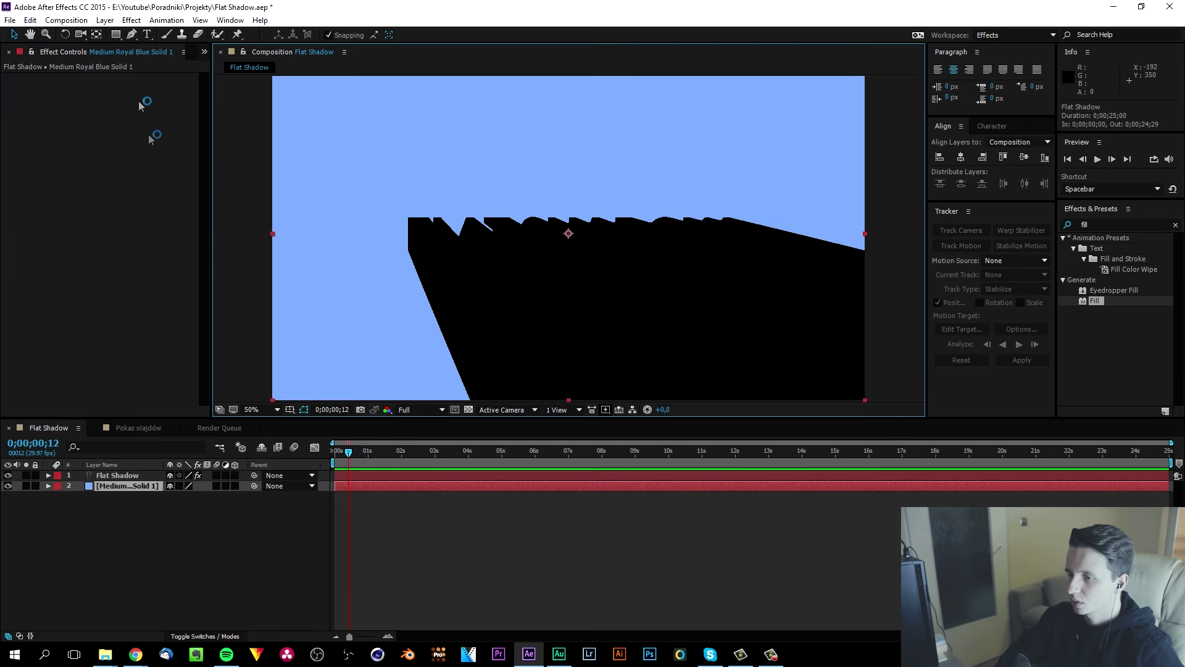
left_click(118, 475)
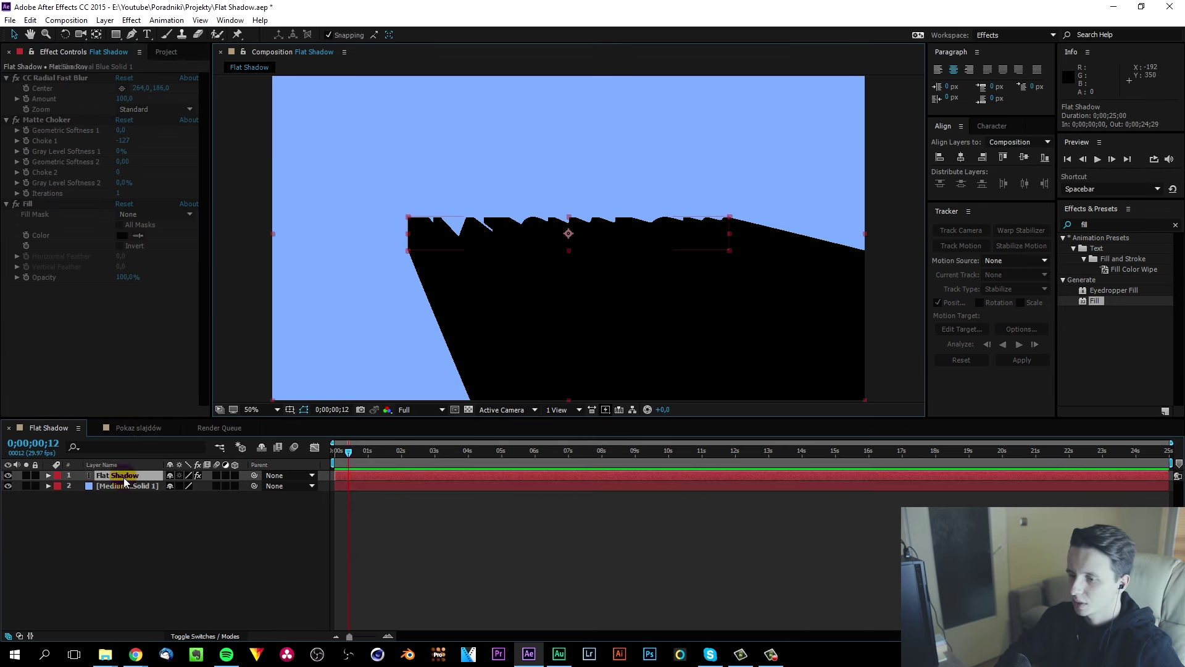
left_click(128, 277)
type("20")
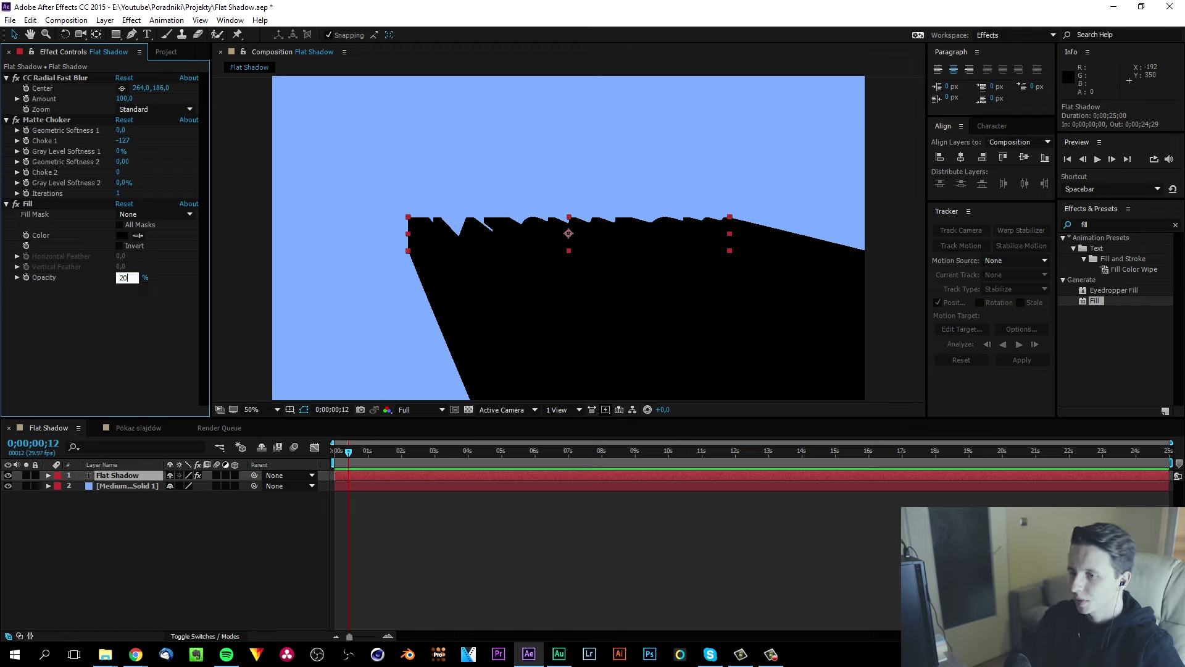
key("Return")
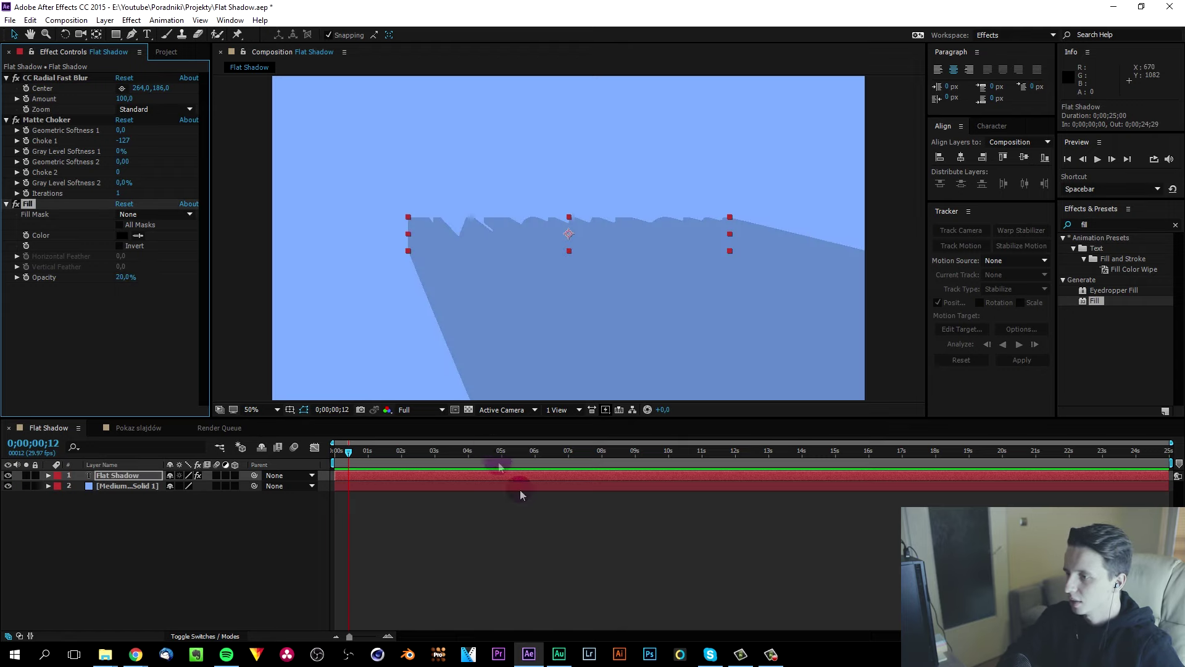
left_click(580, 253)
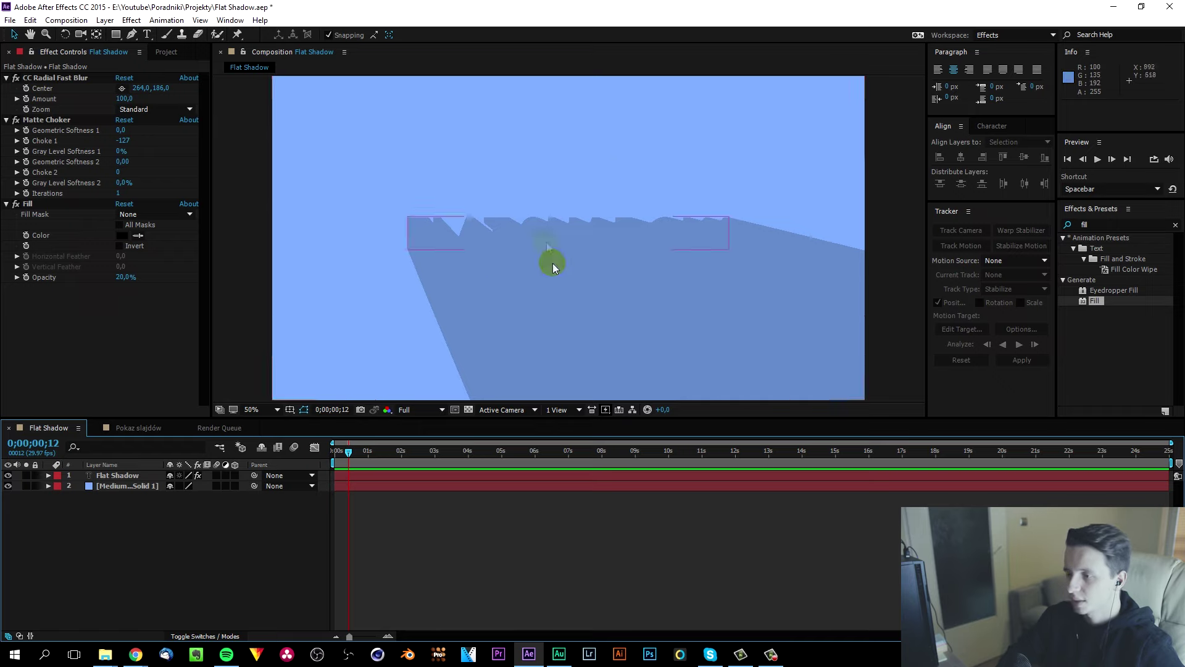
left_click(580, 214)
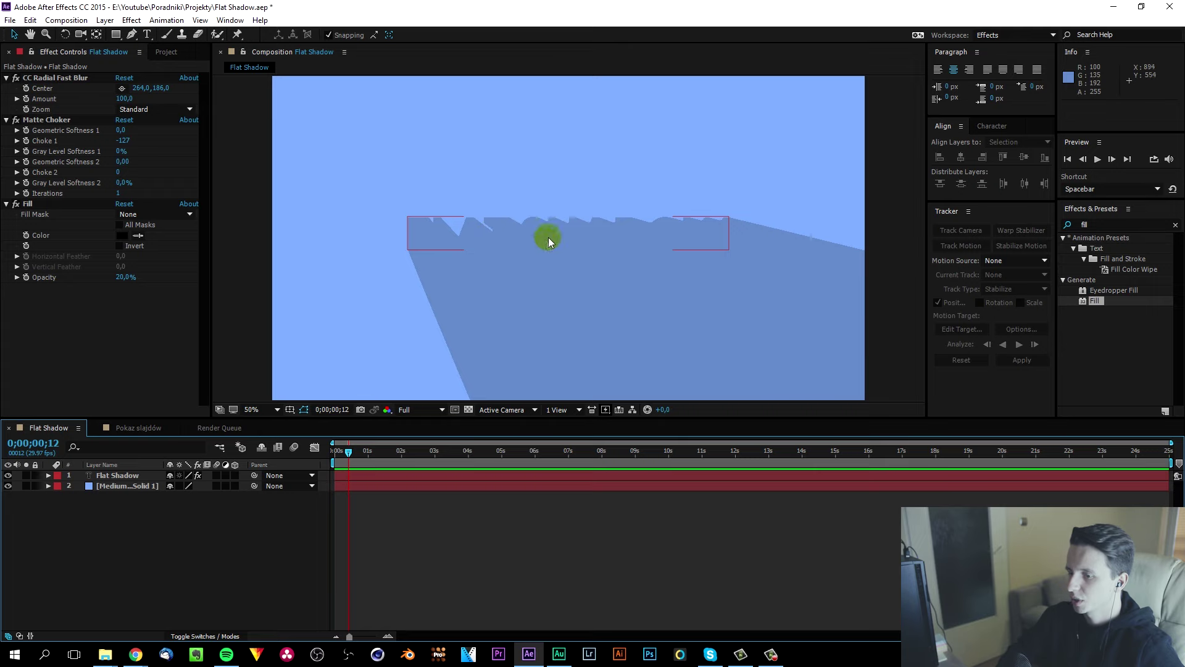
left_click(131, 475)
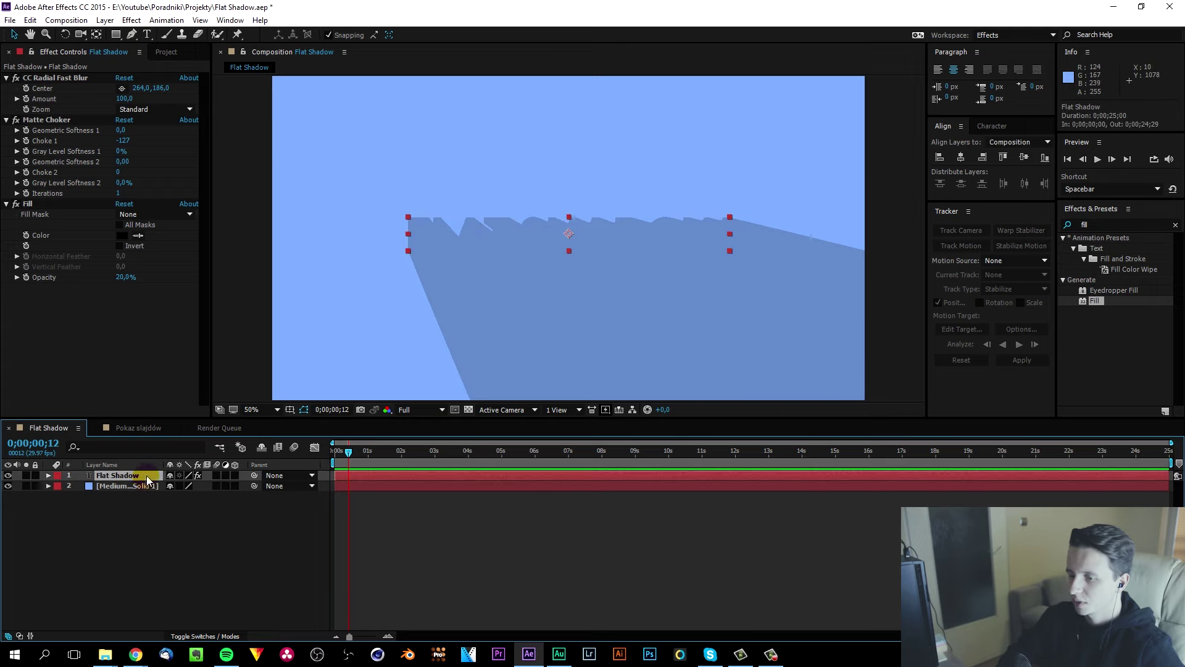
left_click(139, 500)
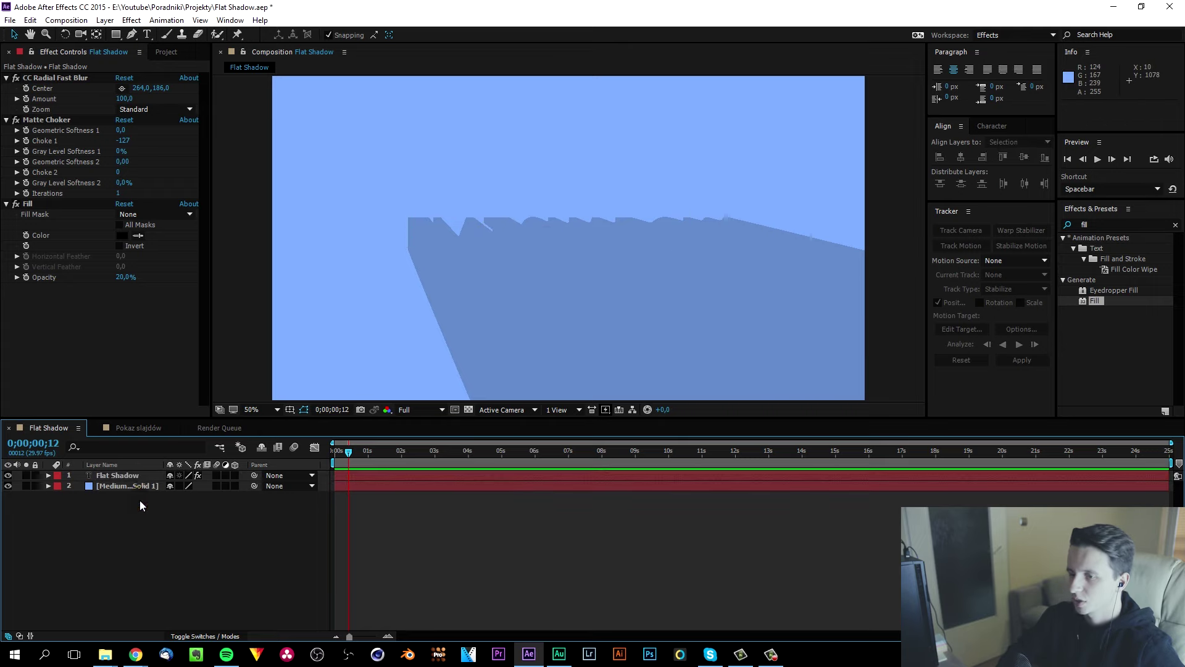
Search effects for 'comp' and apply CC Composite to the Flat Shadow layer
left_click(1102, 226)
type("comp")
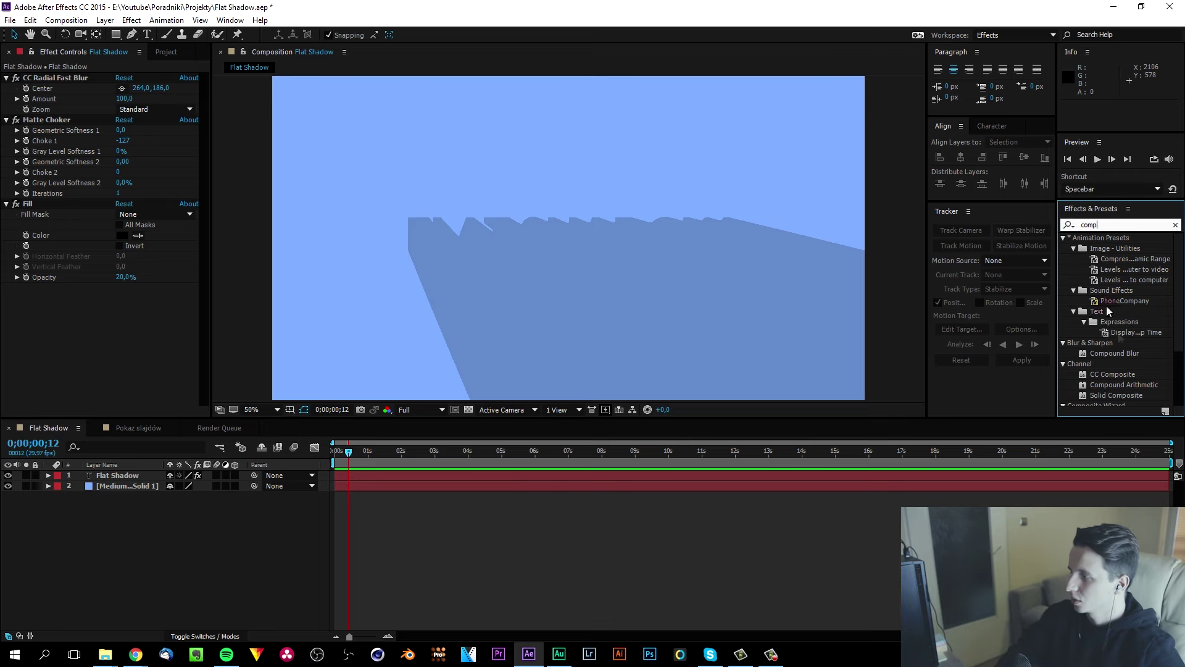
left_click_drag(1103, 374, 149, 484)
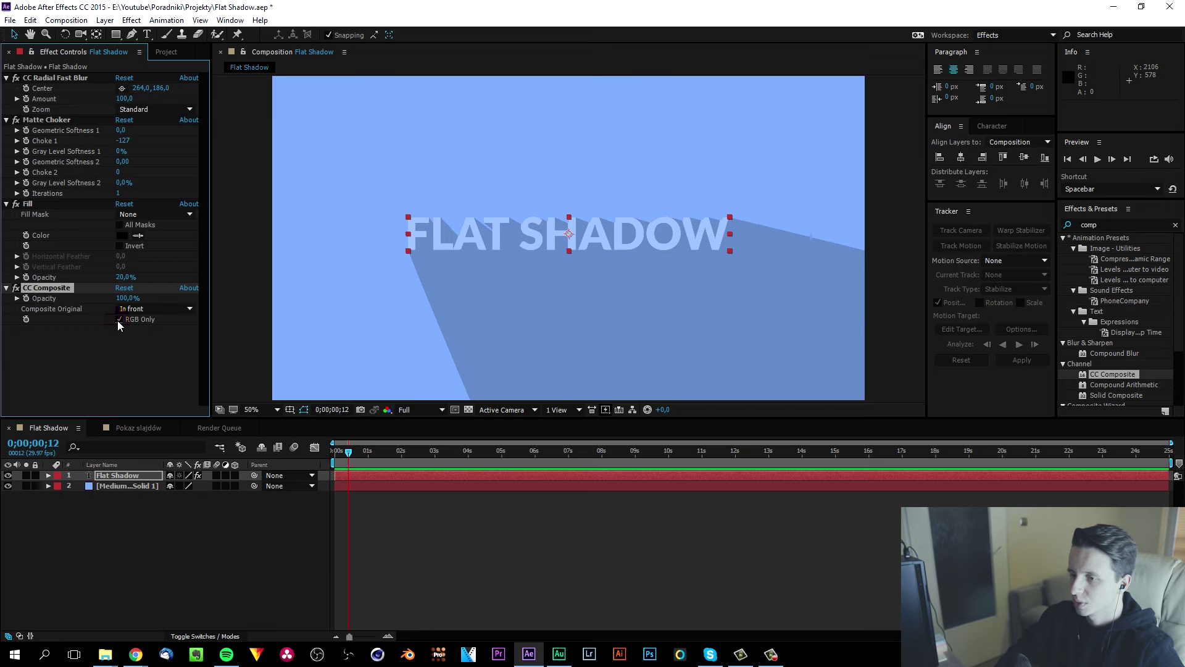
Scrub through the first seconds to check the title in front of its shadow
left_click(500, 293)
left_click(292, 299)
left_click(507, 201)
left_click(346, 348)
mouse_move(339, 465)
left_mouse_down()
mouse_move(457, 457)
mouse_move(422, 451)
left_mouse_up()
left_click(482, 224)
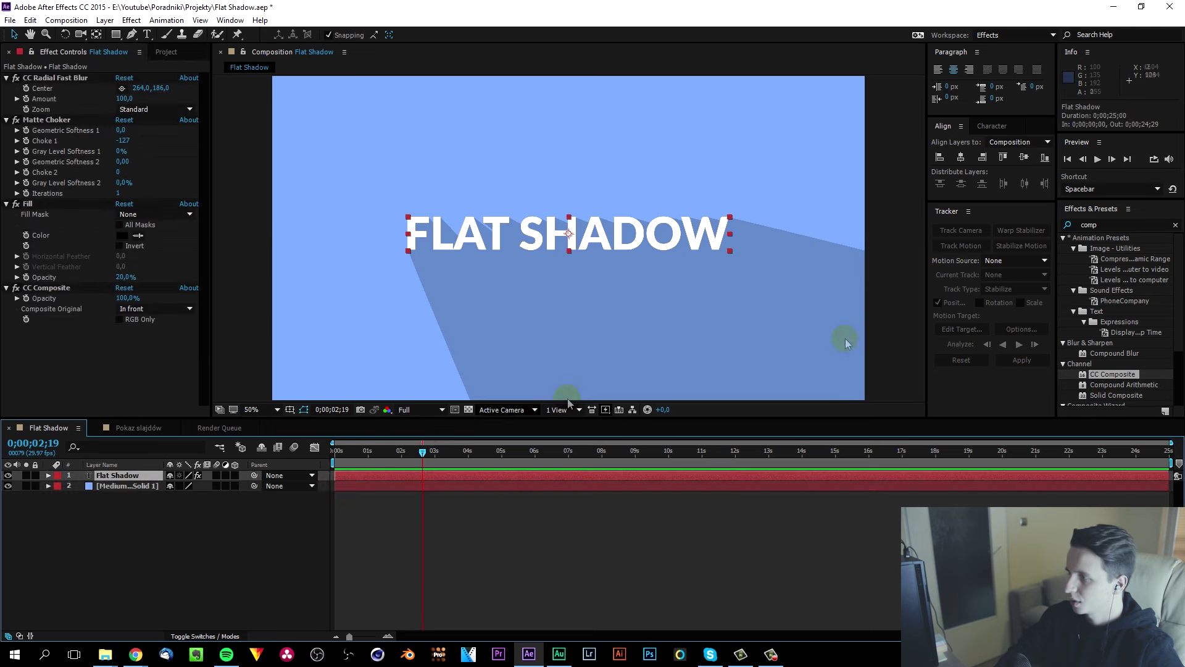
Clear the effects search, expand Text > Blurs presets and return to the first frame
double_click(1087, 225)
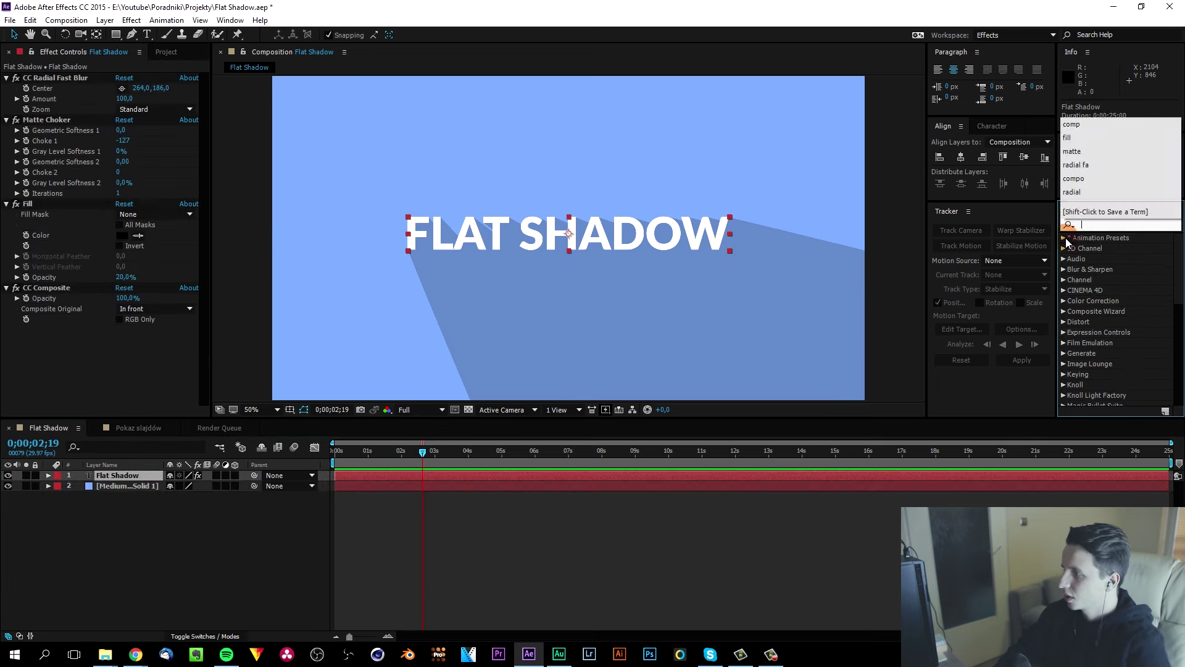
key("BackSpace")
left_click(1075, 355)
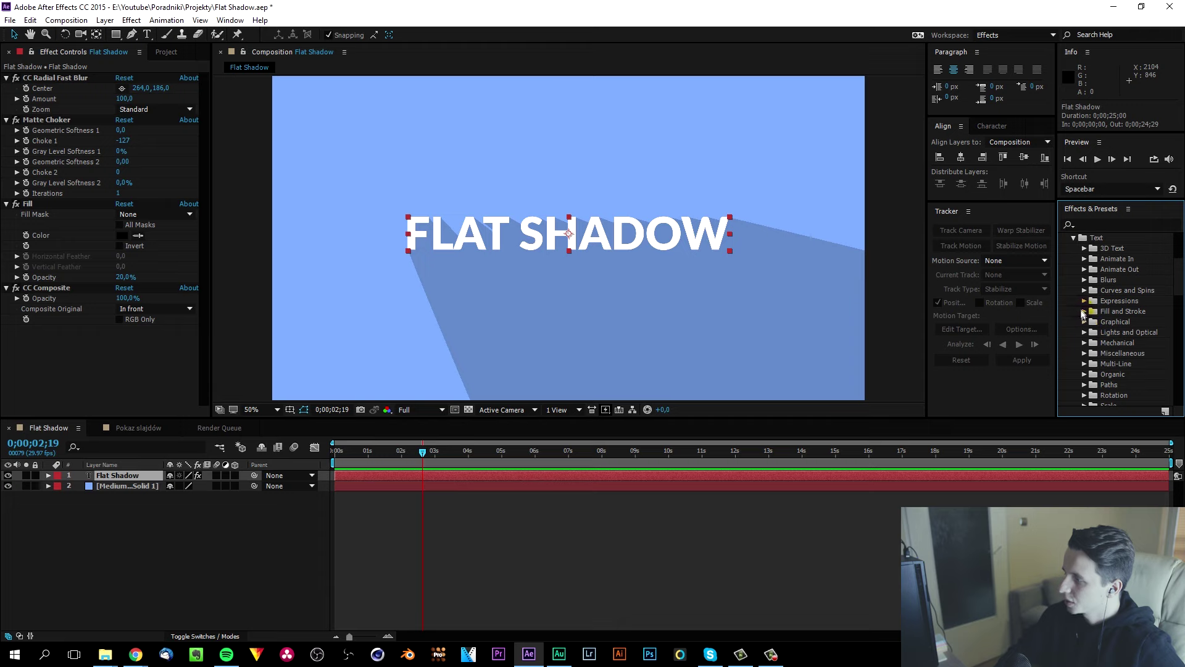
left_click(1084, 280)
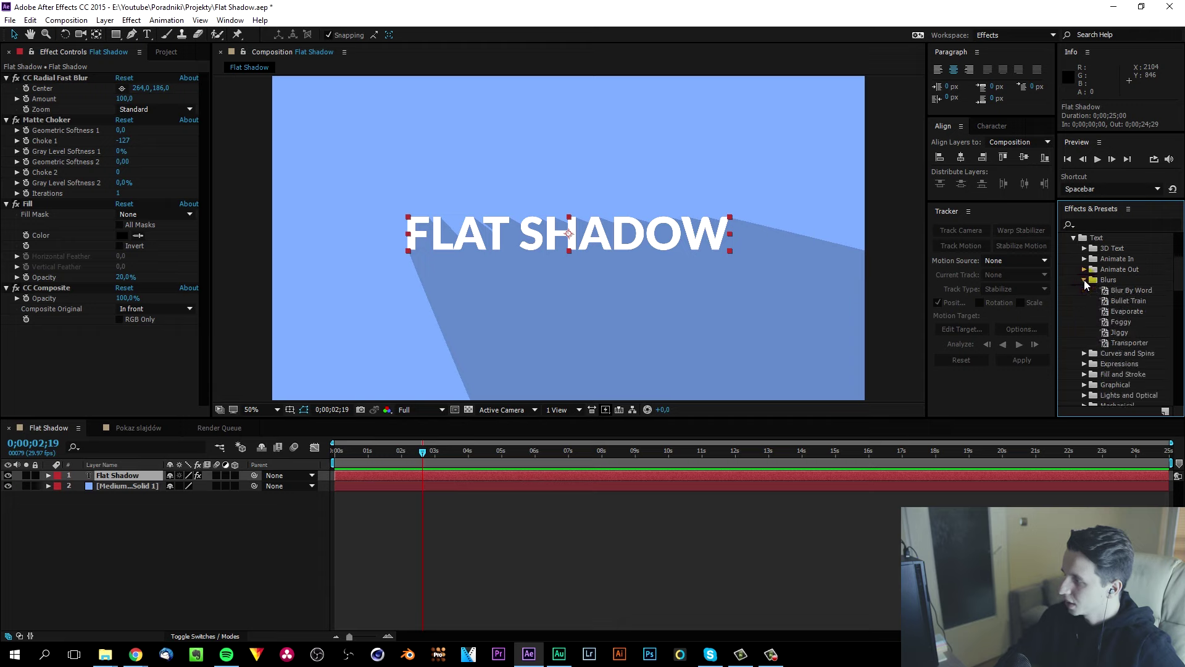
left_click(287, 463)
key("Home")
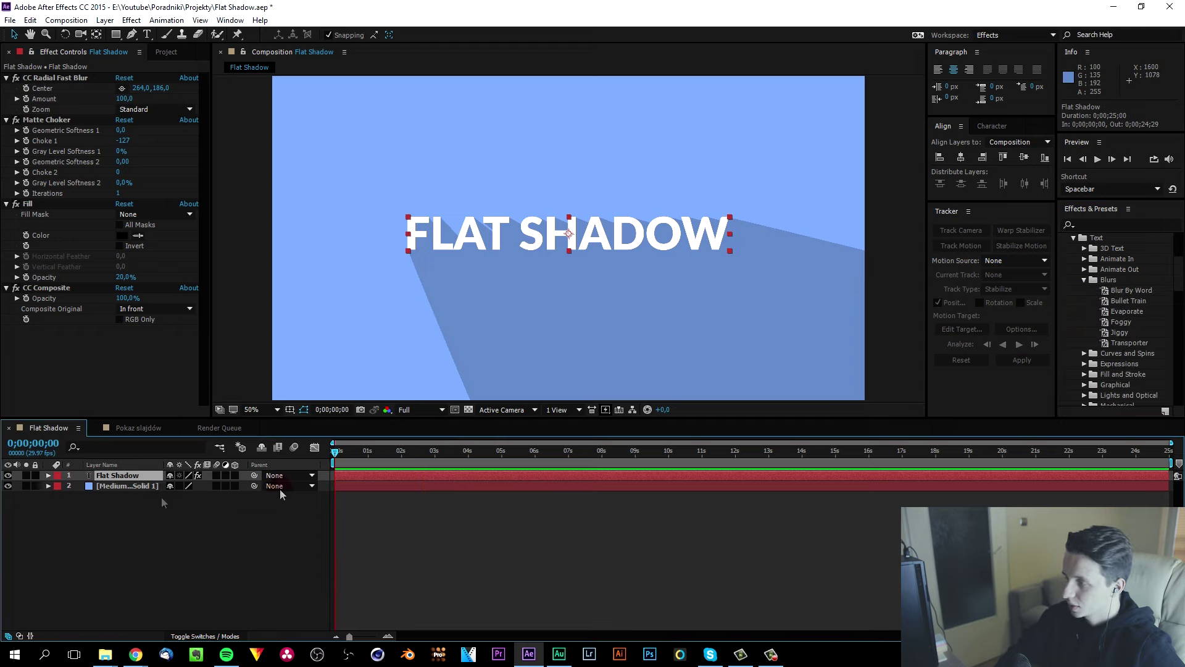
Apply the Foggy preset to the title, preview it, then undo it
double_click(1126, 321)
key("space")
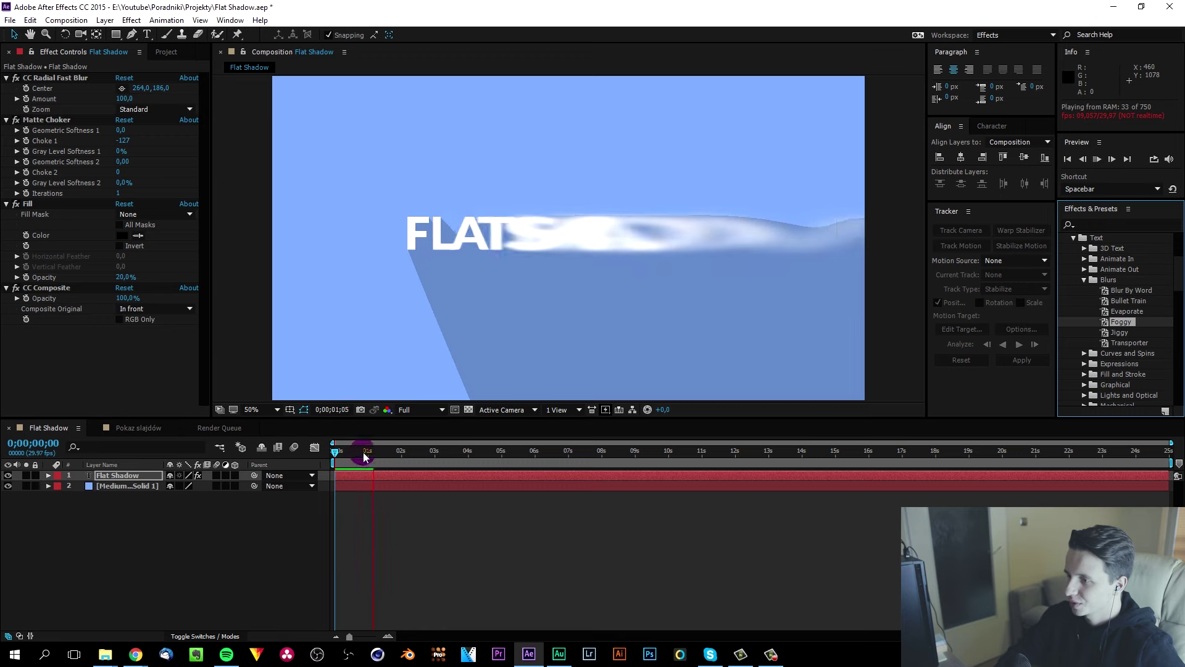
key("space")
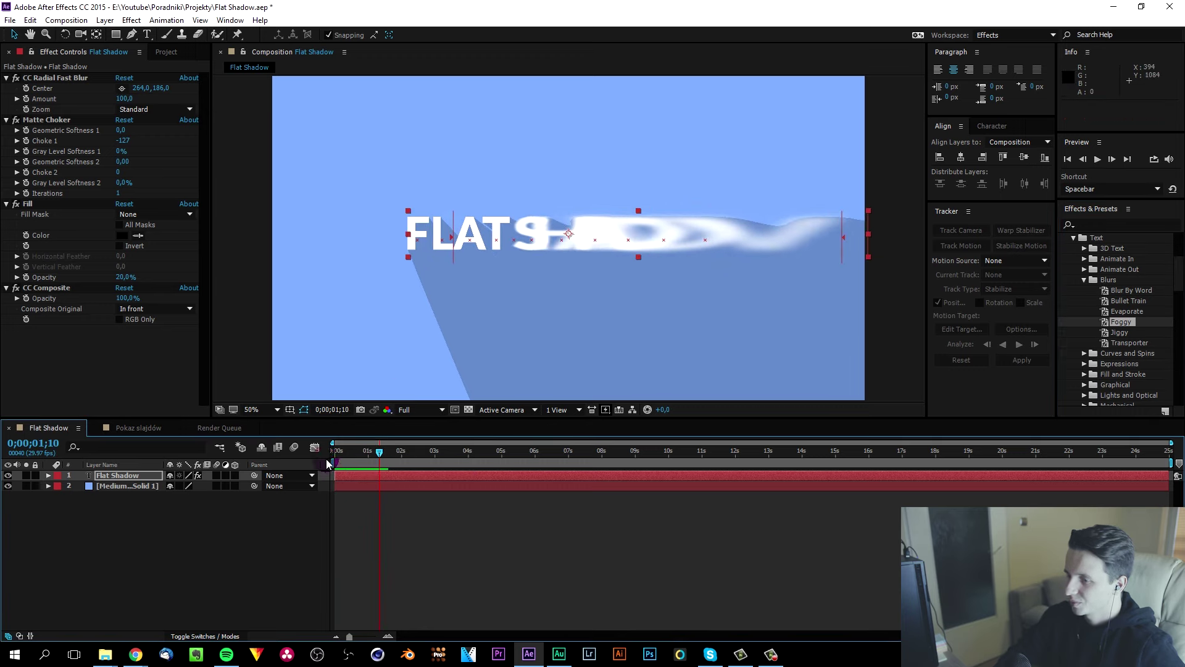
key("ctrl+z")
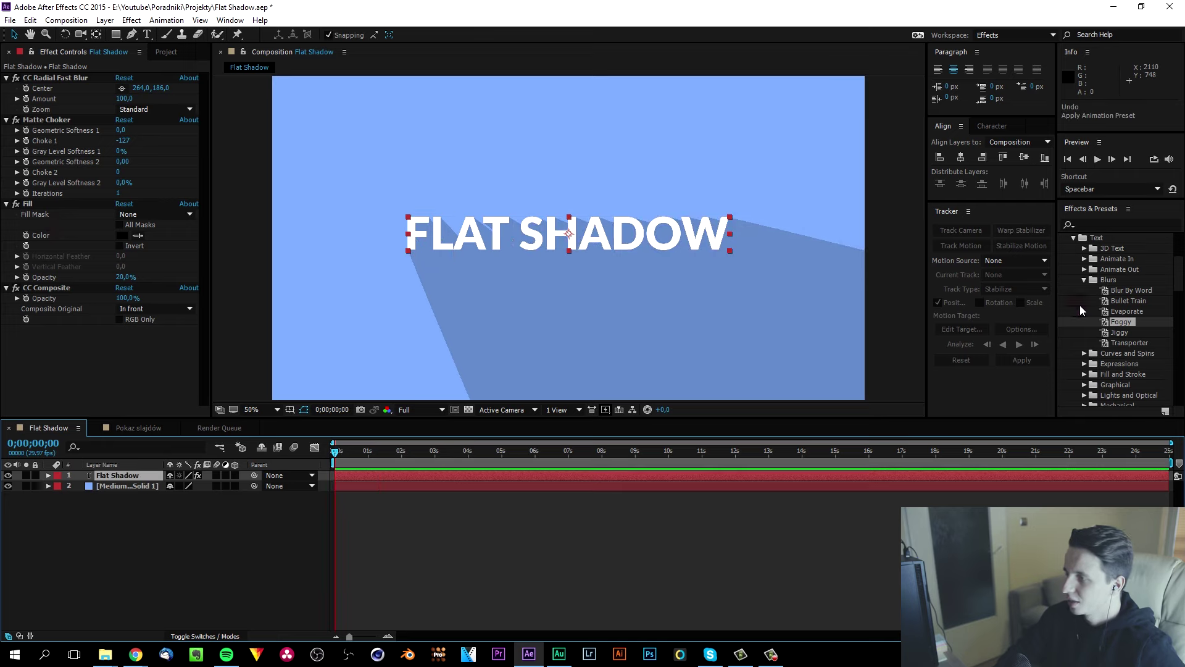
Expand the Organic text presets and return the playhead to the start
scroll(1083, 369, "down", 3)
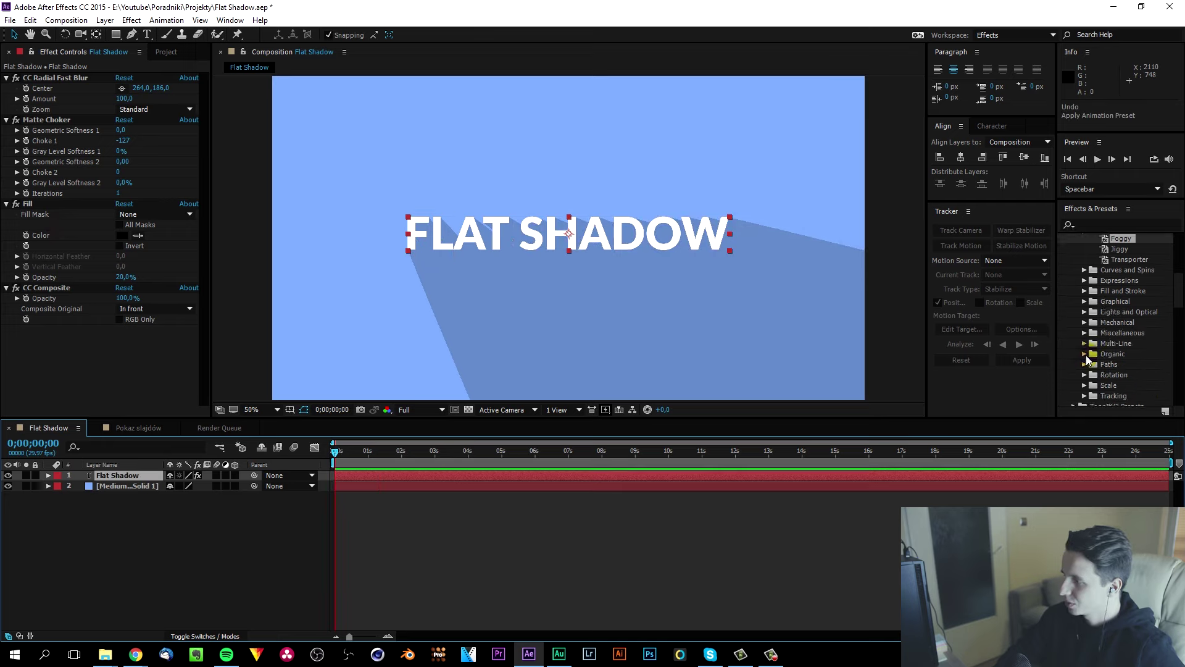
left_click(1085, 355)
scroll(1106, 347, "down", 4)
left_click(365, 459)
left_click_drag(364, 459, 335, 459)
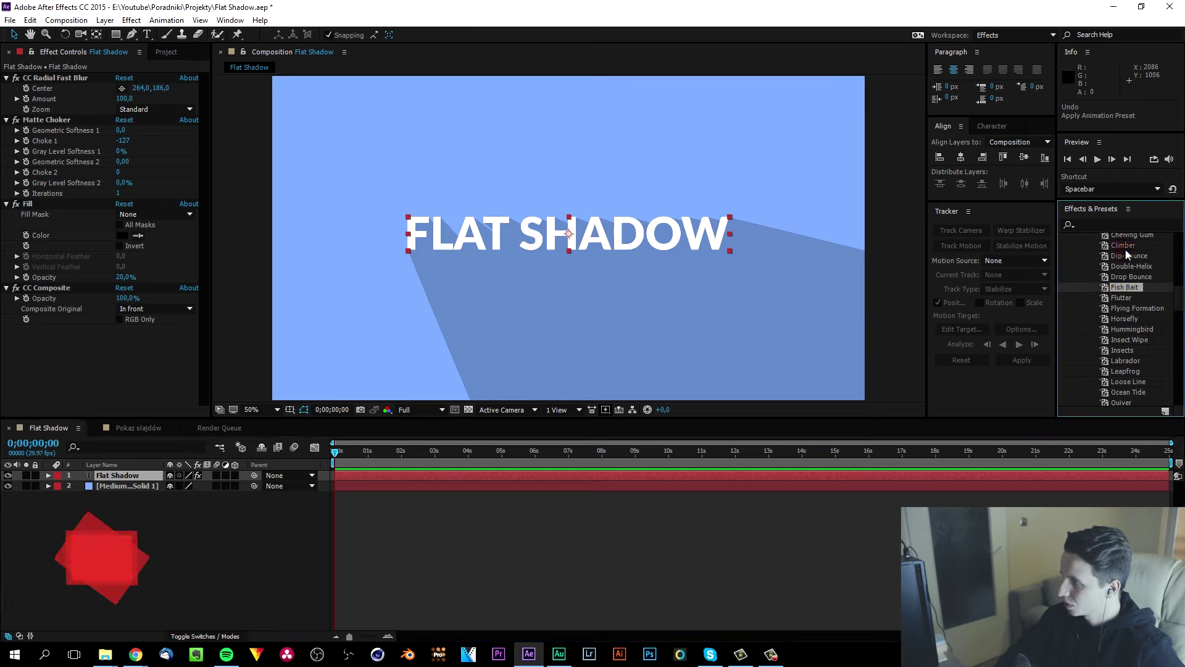
Apply the Climber preset to the title, preview it, then undo and replay the plain title
left_click_drag(1125, 247, 335, 473)
key("space")
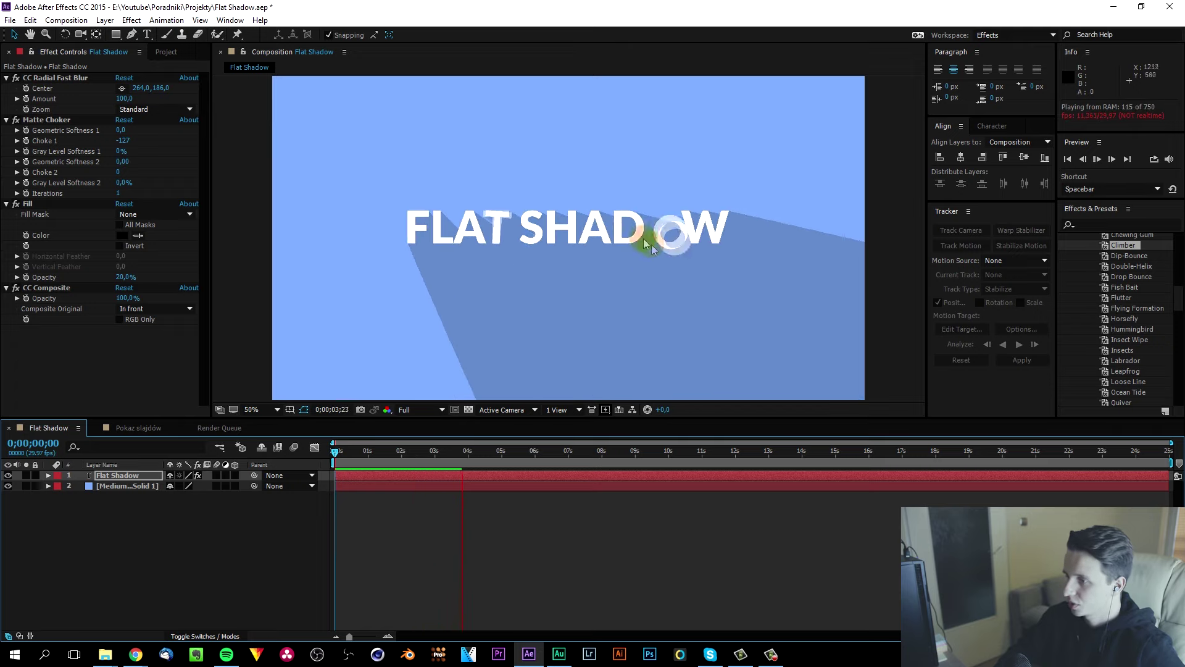
left_click_drag(411, 453, 434, 454)
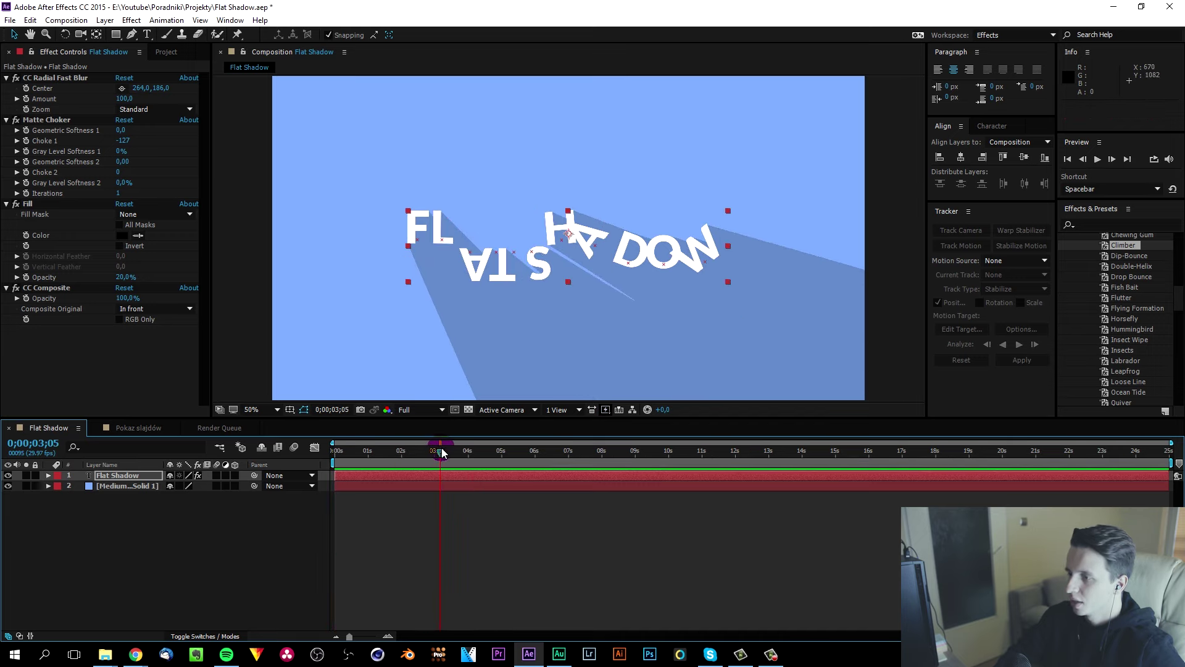
key("ctrl+z")
key("space")
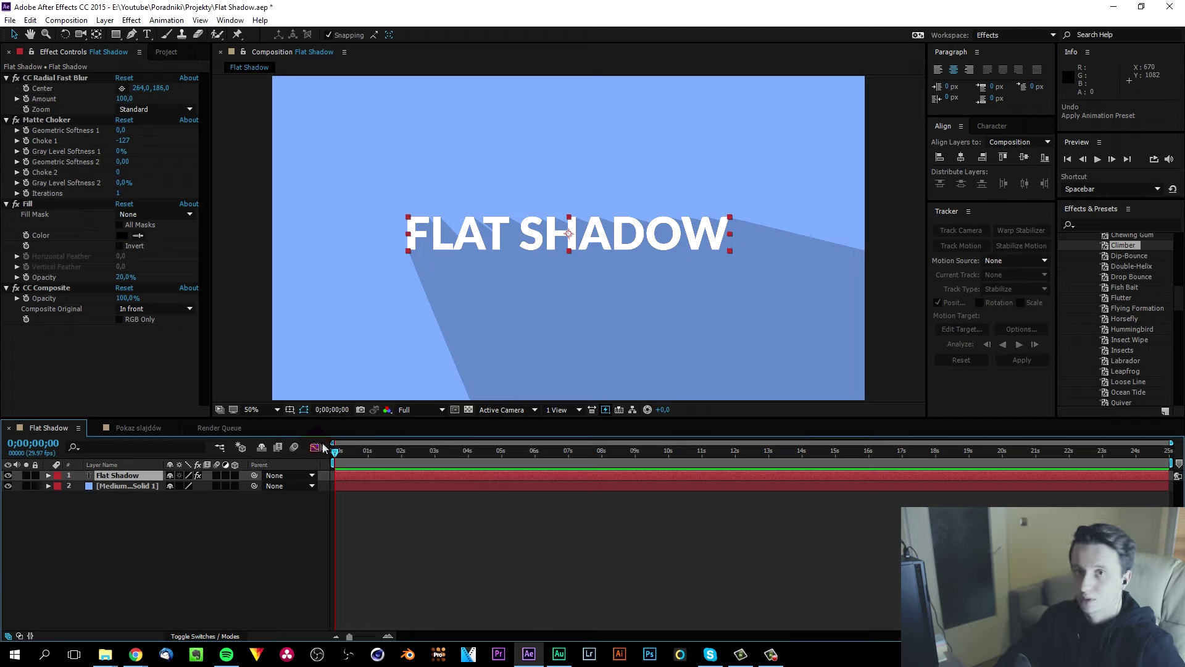
left_click(414, 466)
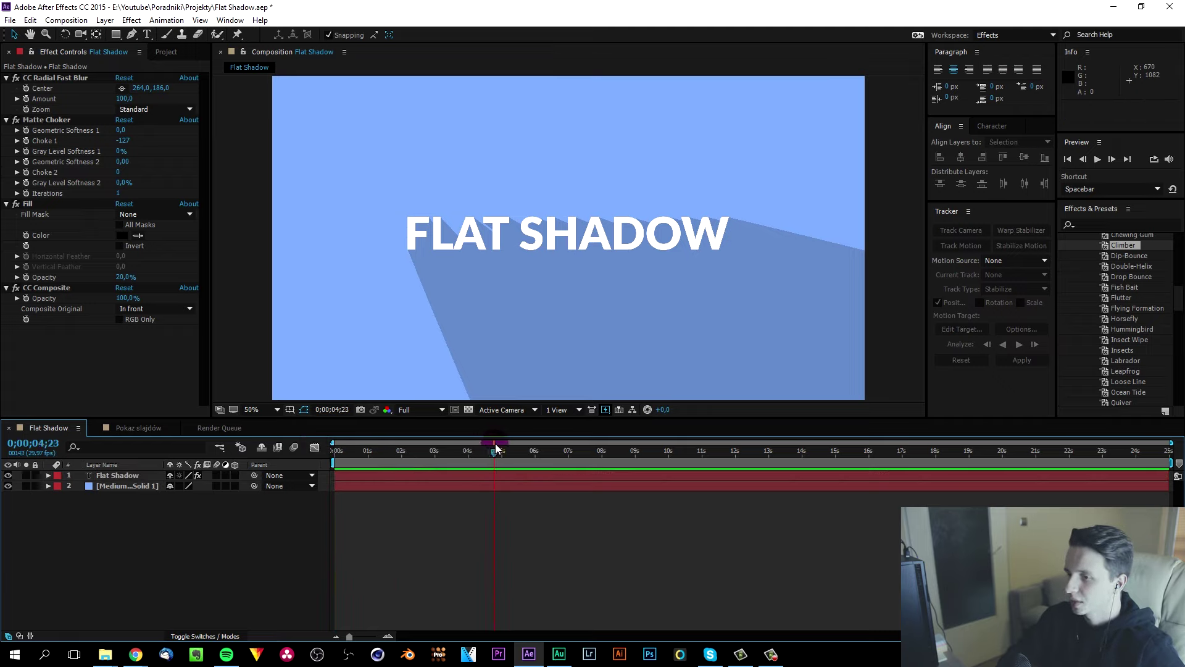
left_click_drag(495, 443, 381, 450)
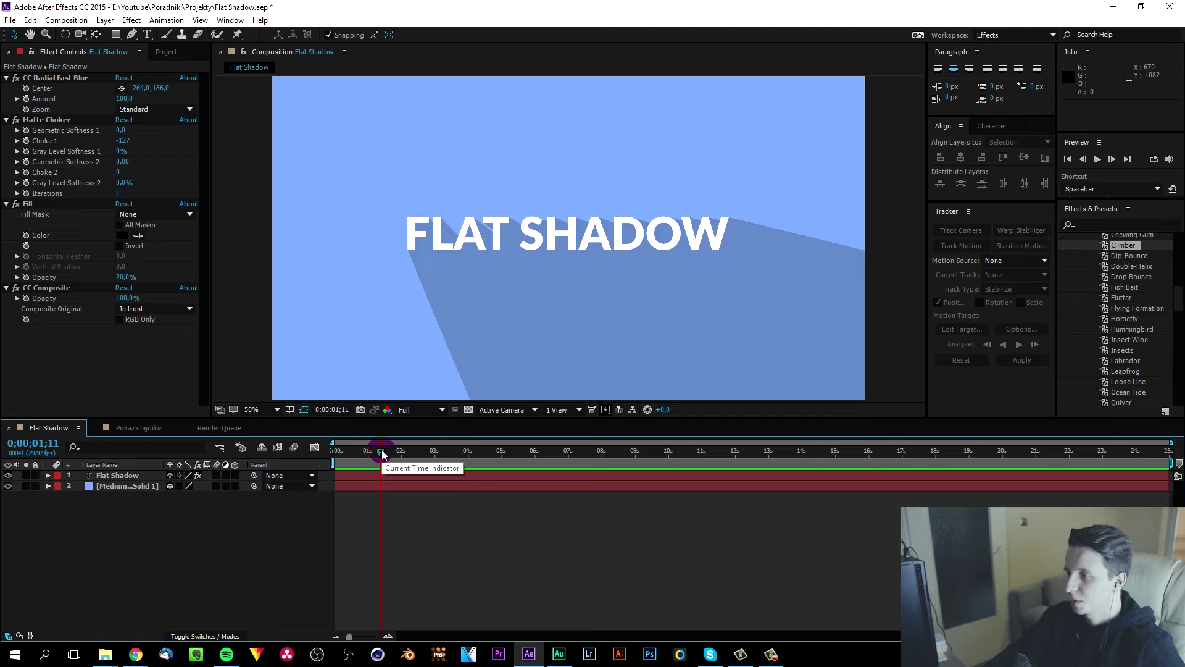
left_click_drag(381, 451, 393, 451)
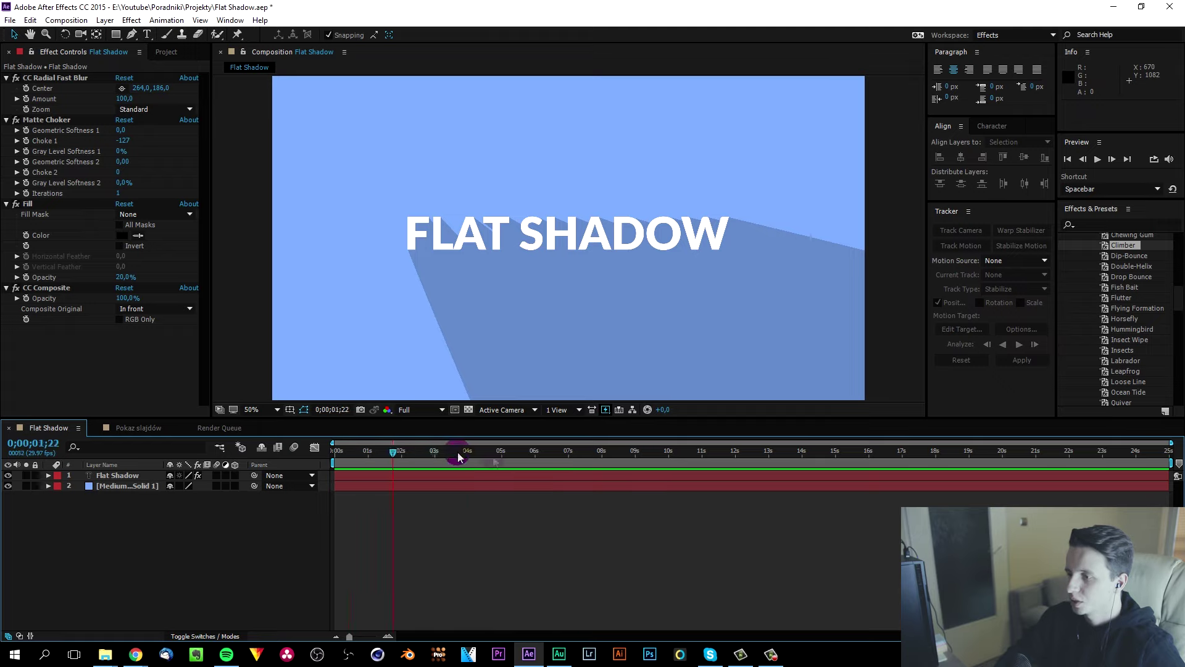
left_click(504, 451)
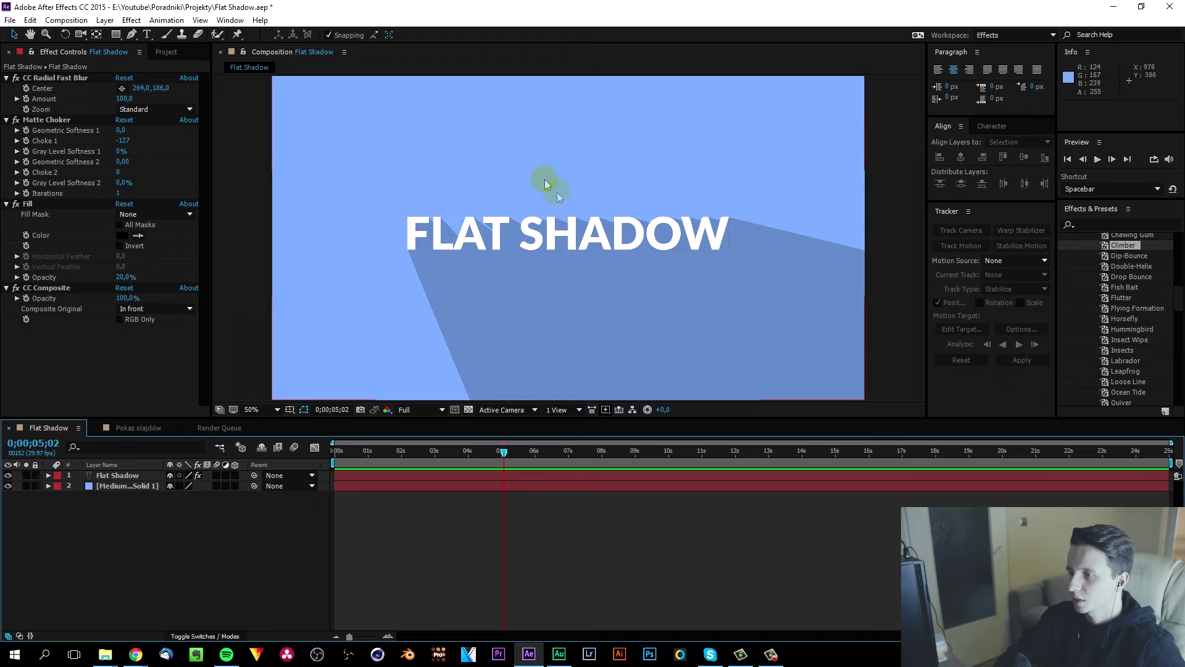
left_click(442, 464)
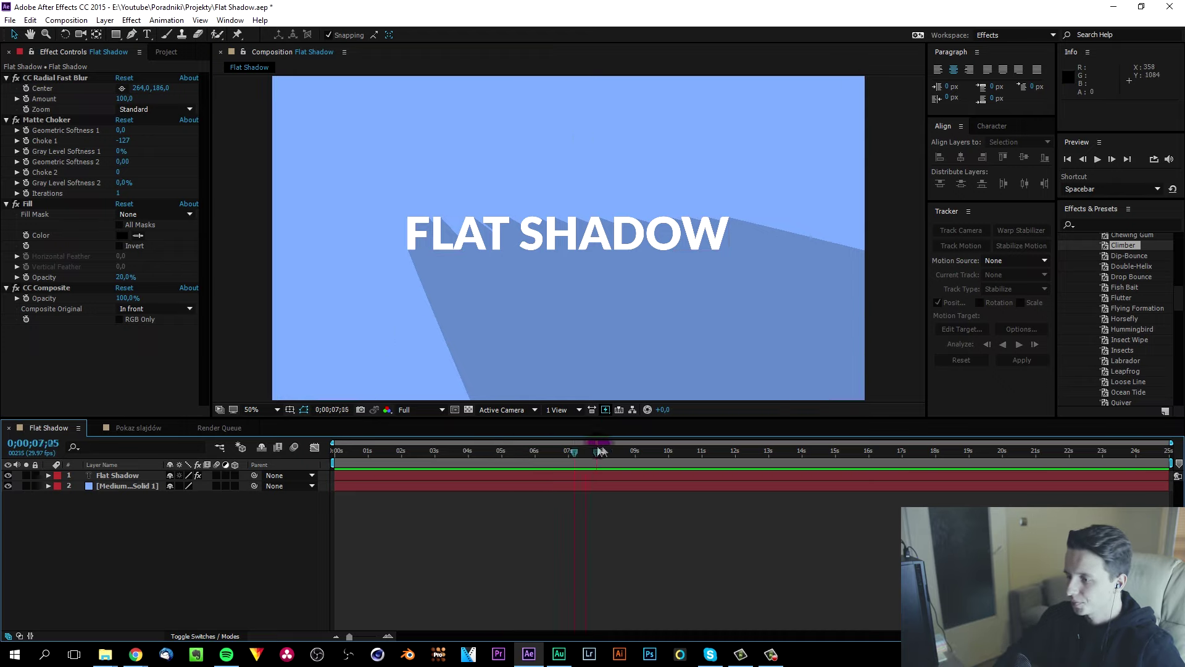